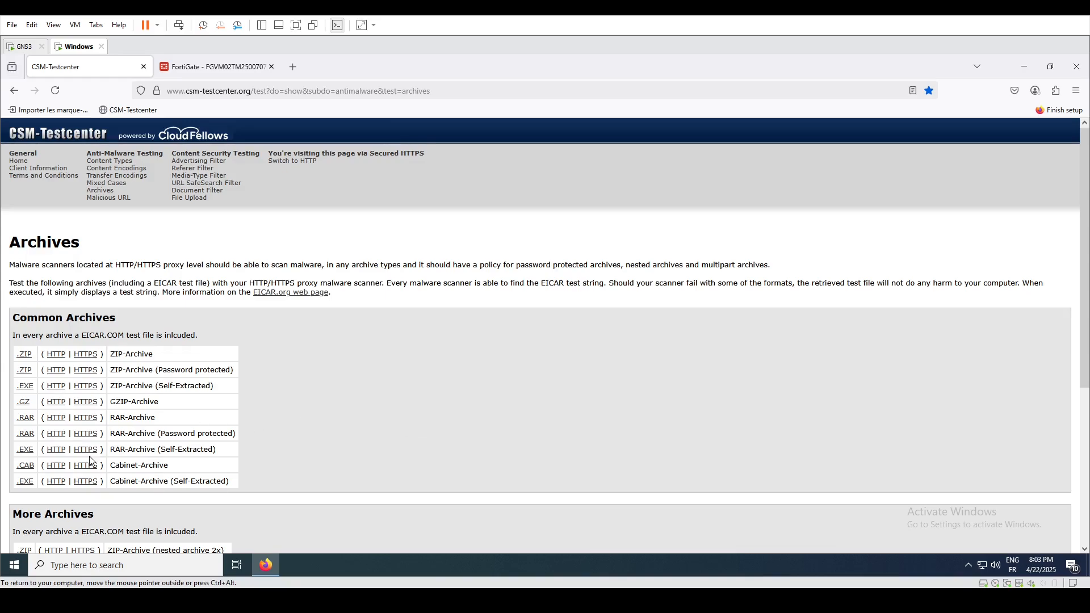
Download the plain ZIP, the 2x nested ZIP and the corrupted TAR-in-ZIP test archives over HTTPS
{"action": "left_click", "coordinate": [84, 361]}
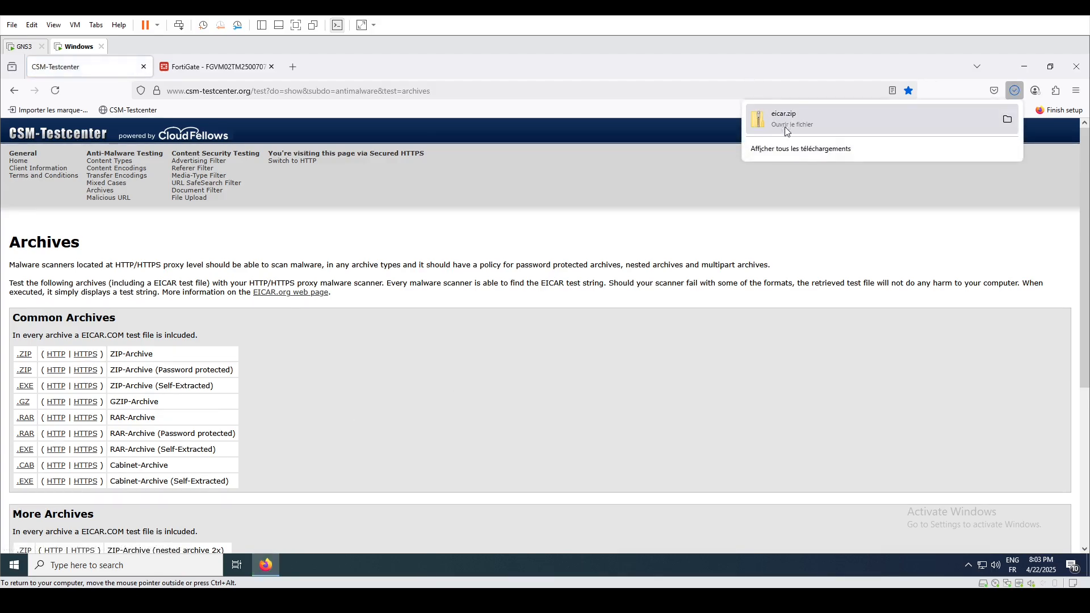
{"action": "scroll", "coordinate": [314, 454], "scroll_direction": "down", "scroll_amount": 3}
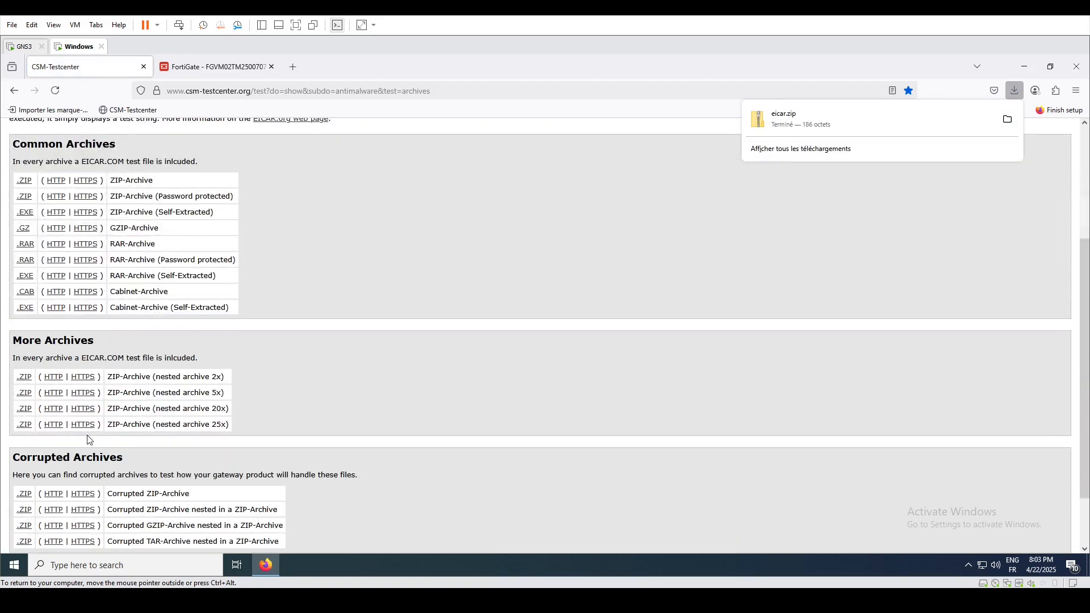
{"action": "left_click", "coordinate": [85, 379]}
{"action": "scroll", "coordinate": [440, 393], "scroll_direction": "down", "scroll_amount": 1}
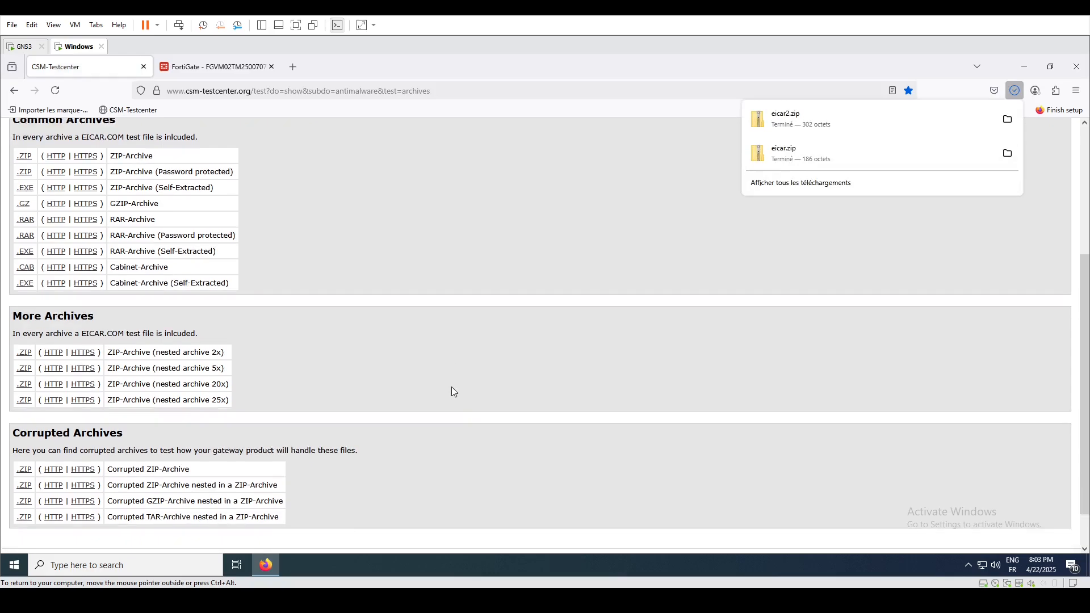
{"action": "scroll", "coordinate": [454, 392], "scroll_direction": "down", "scroll_amount": 1}
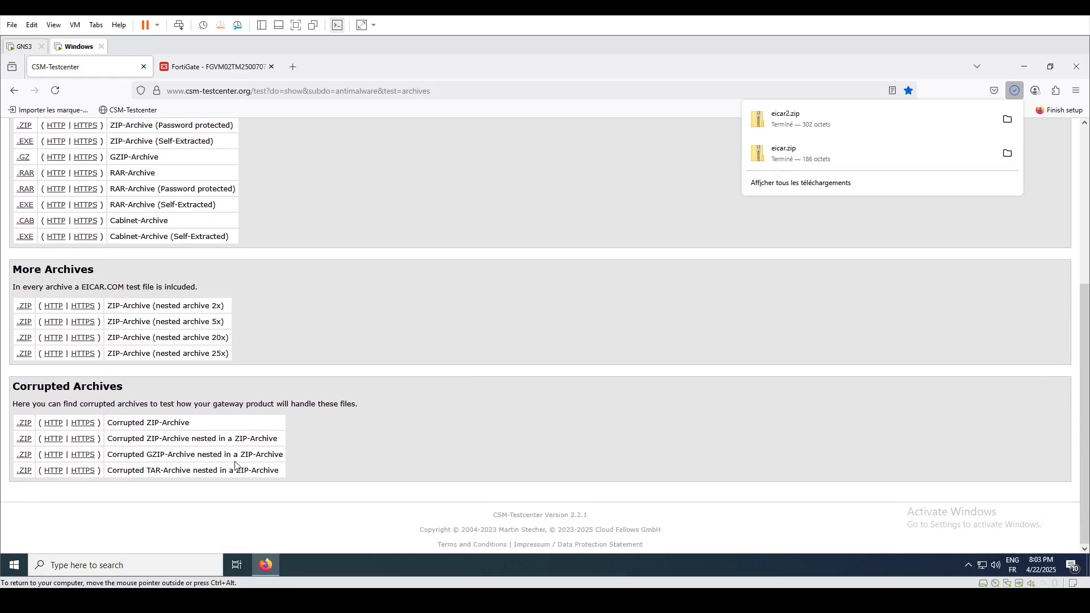
{"action": "left_click", "coordinate": [82, 470]}
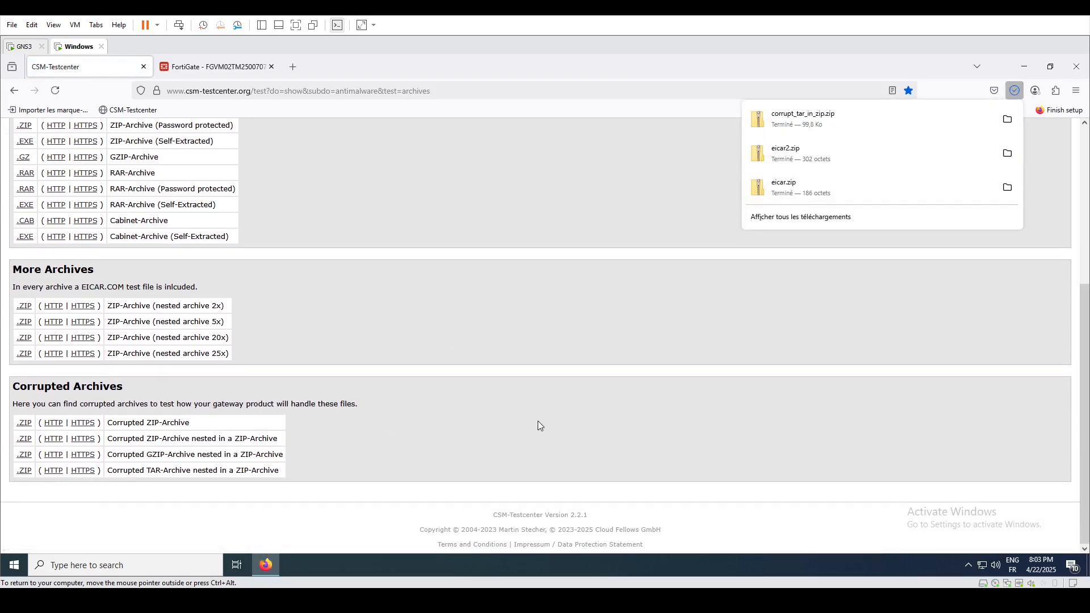
{"action": "scroll", "coordinate": [541, 414], "scroll_direction": "up", "scroll_amount": 3}
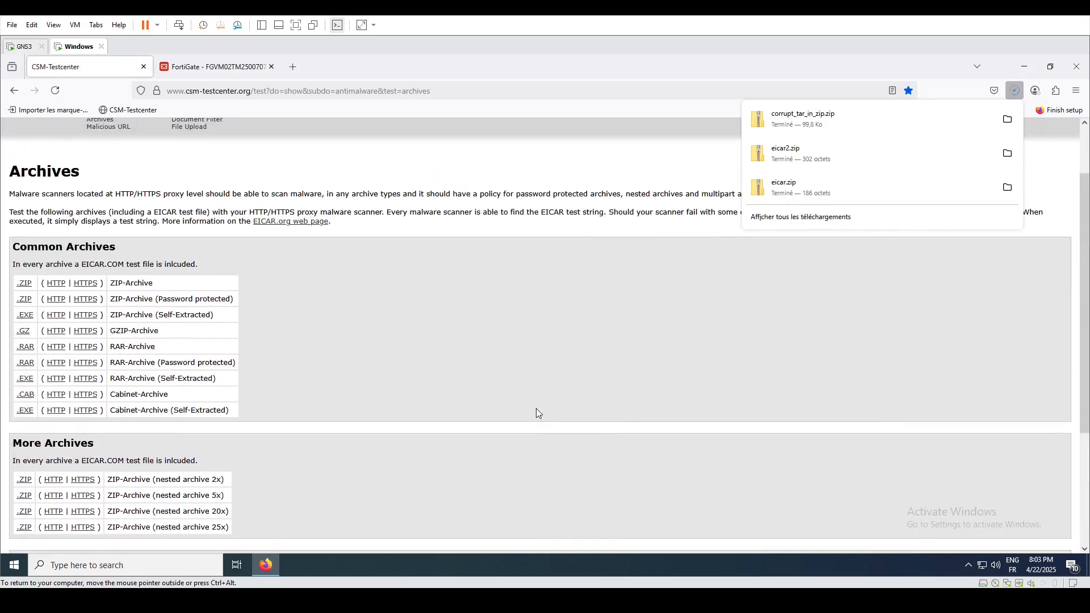
Switch to FortiGate, change the av-proxy antivirus profile's comment to av-https-proxy and save the profile
{"action": "left_click", "coordinate": [224, 72]}
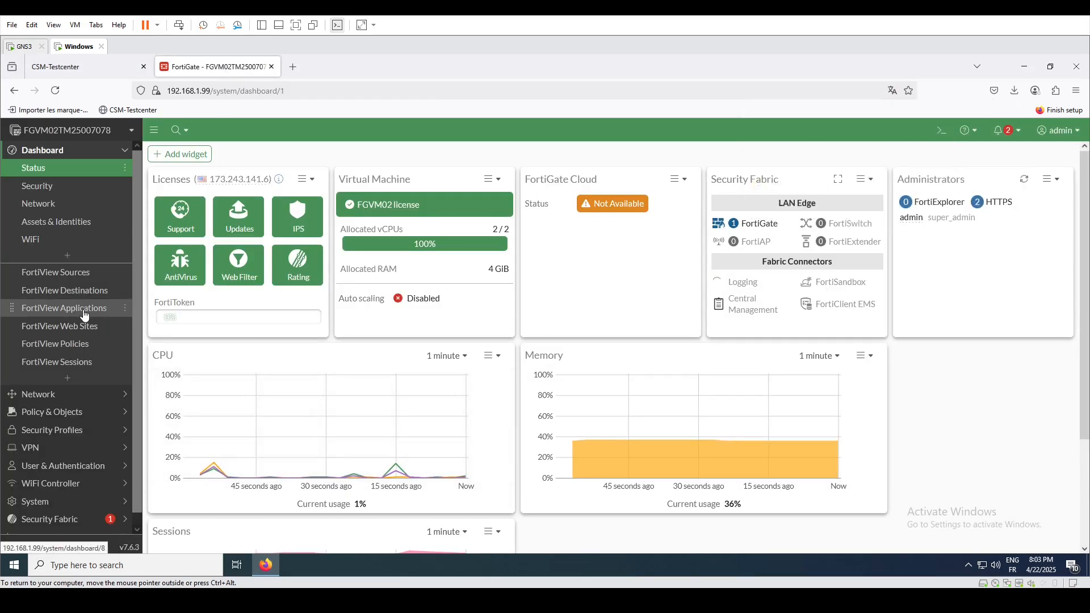
{"action": "left_click", "coordinate": [54, 431]}
{"action": "left_click", "coordinate": [52, 221]}
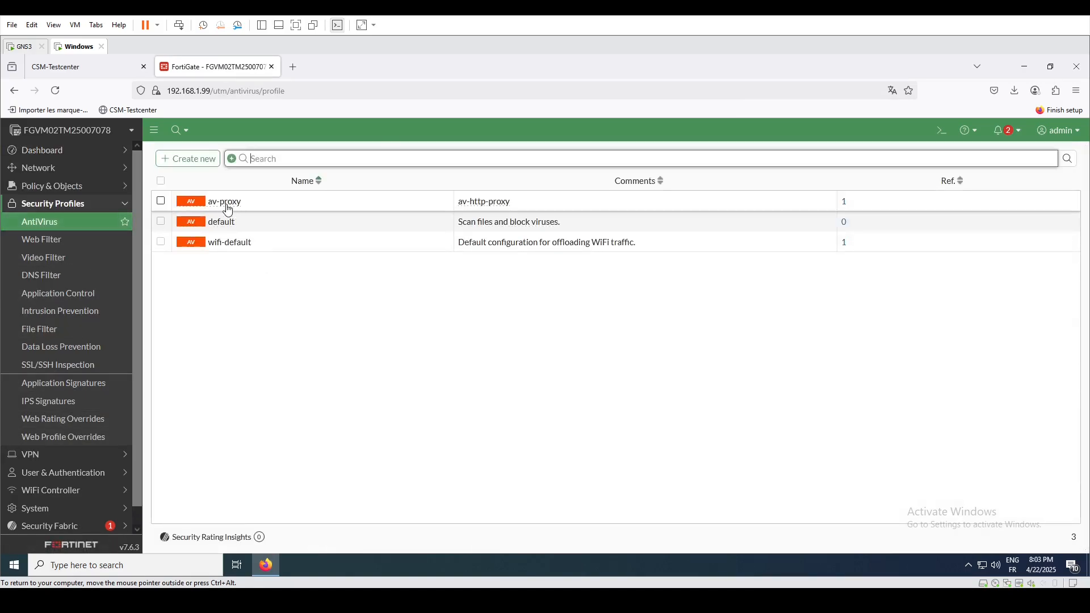
{"action": "left_click", "coordinate": [229, 211]}
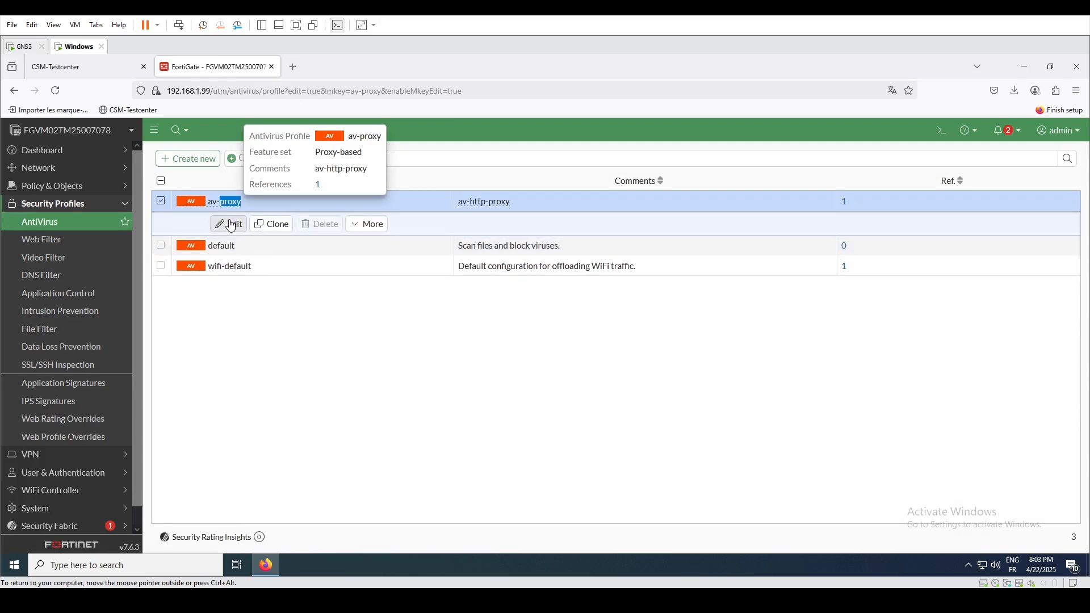
{"action": "left_click", "coordinate": [223, 224]}
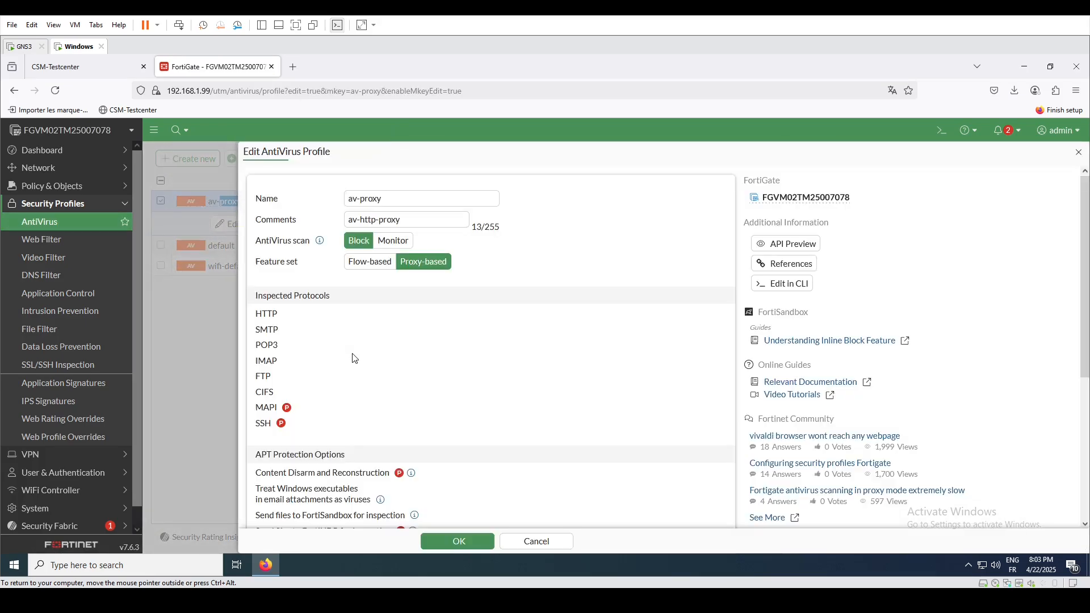
{"action": "left_click", "coordinate": [377, 221]}
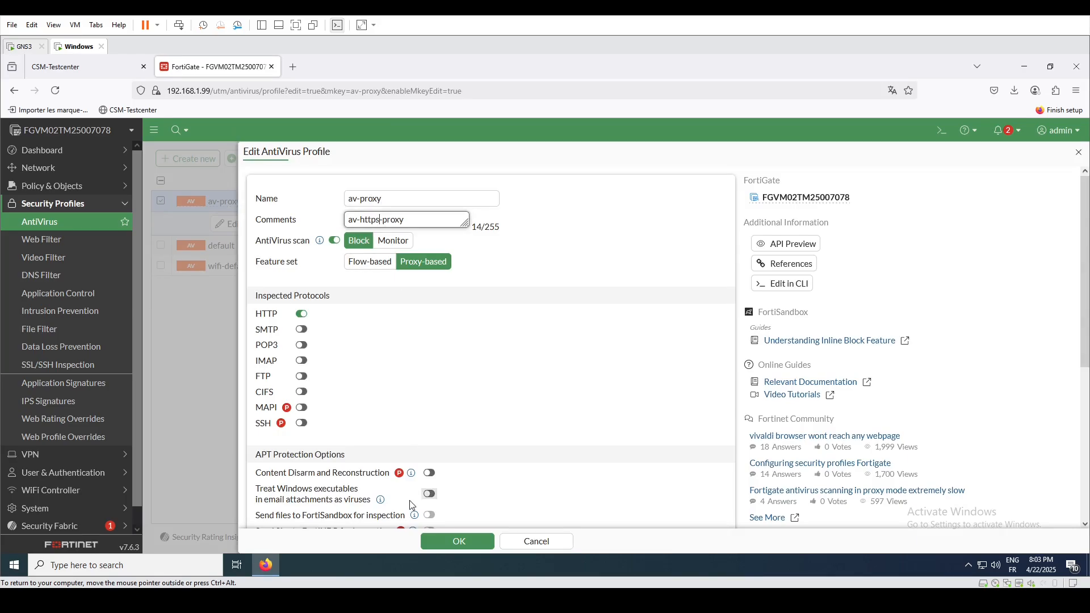
{"action": "scroll", "coordinate": [403, 356], "scroll_direction": "down", "scroll_amount": 5}
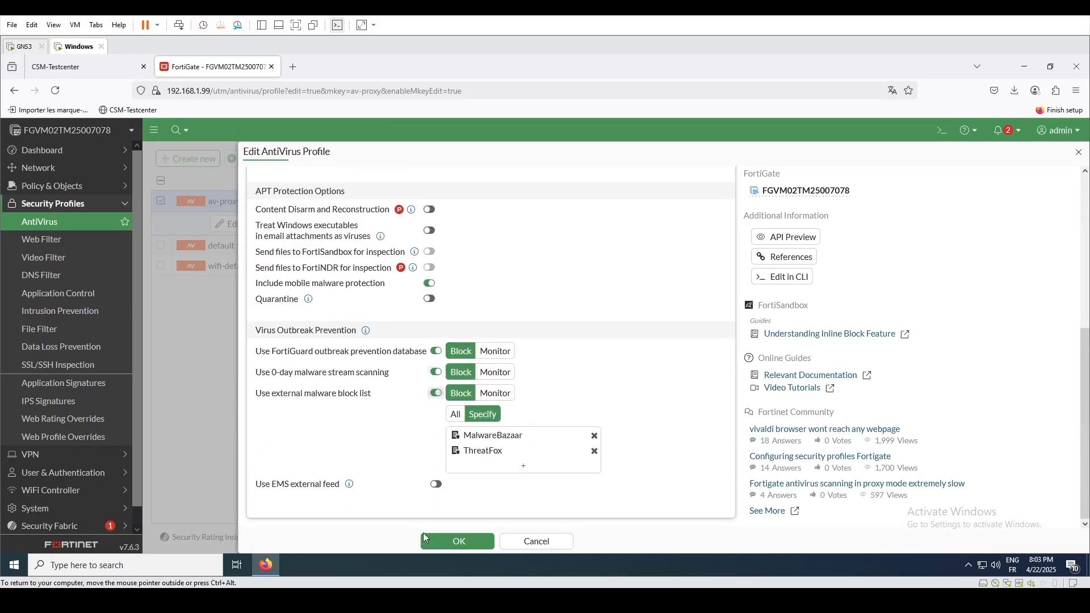
{"action": "left_click", "coordinate": [450, 544]}
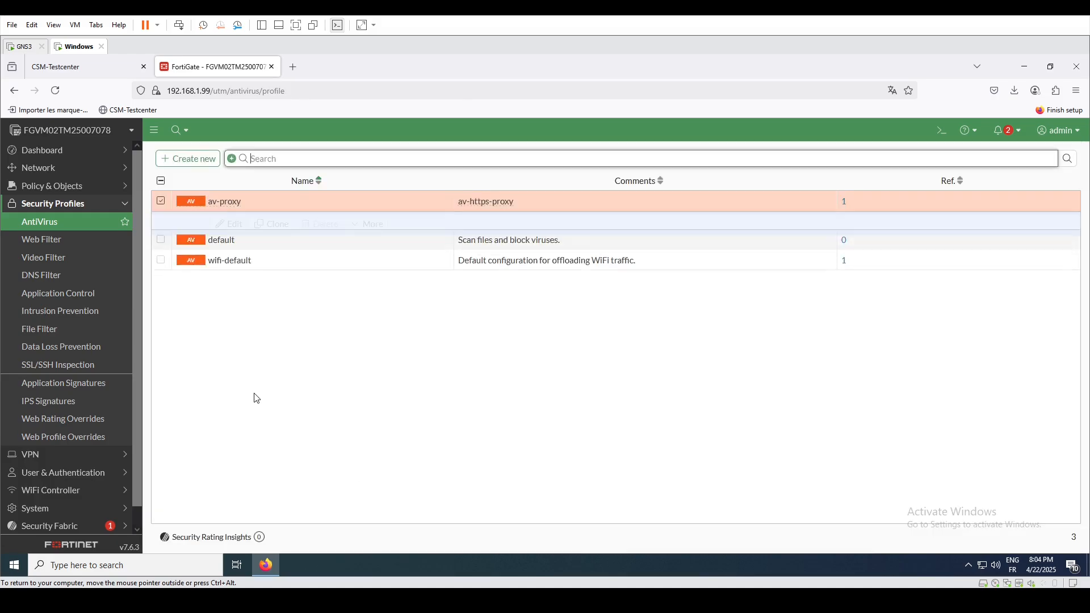
Open the port2-to-port1 firewall policy for editing and rename it lan-to-internet-https-proxy
{"action": "left_click", "coordinate": [53, 192]}
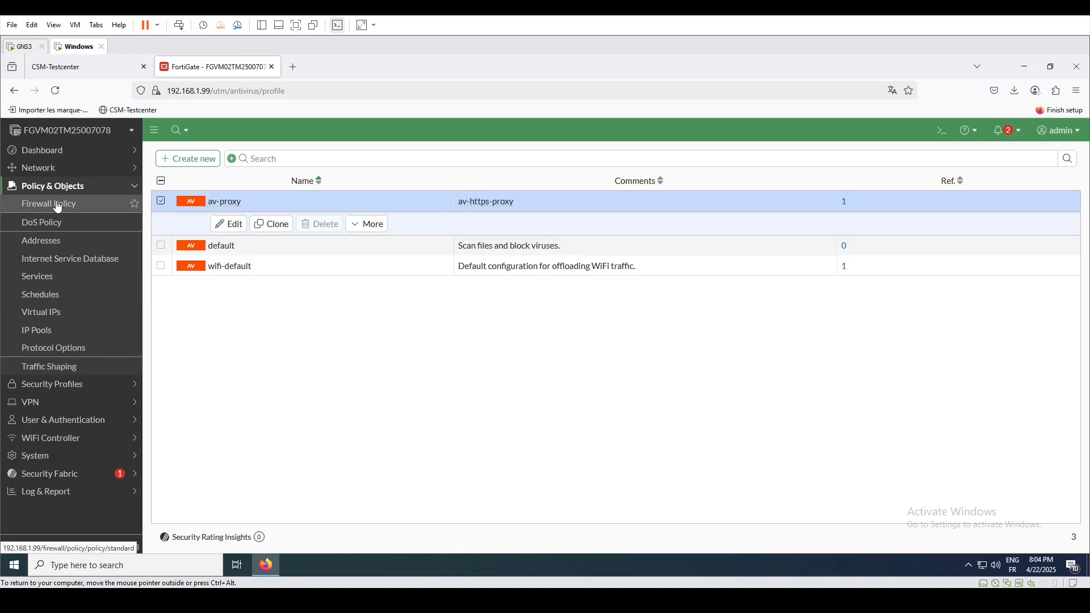
{"action": "left_click", "coordinate": [54, 206]}
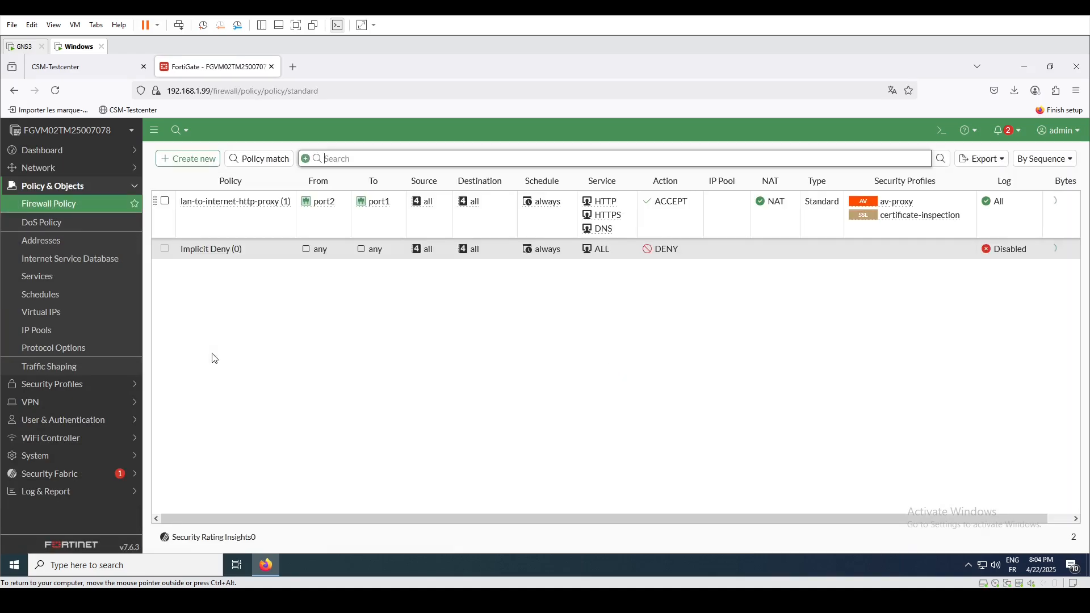
{"action": "double_click", "coordinate": [217, 223]}
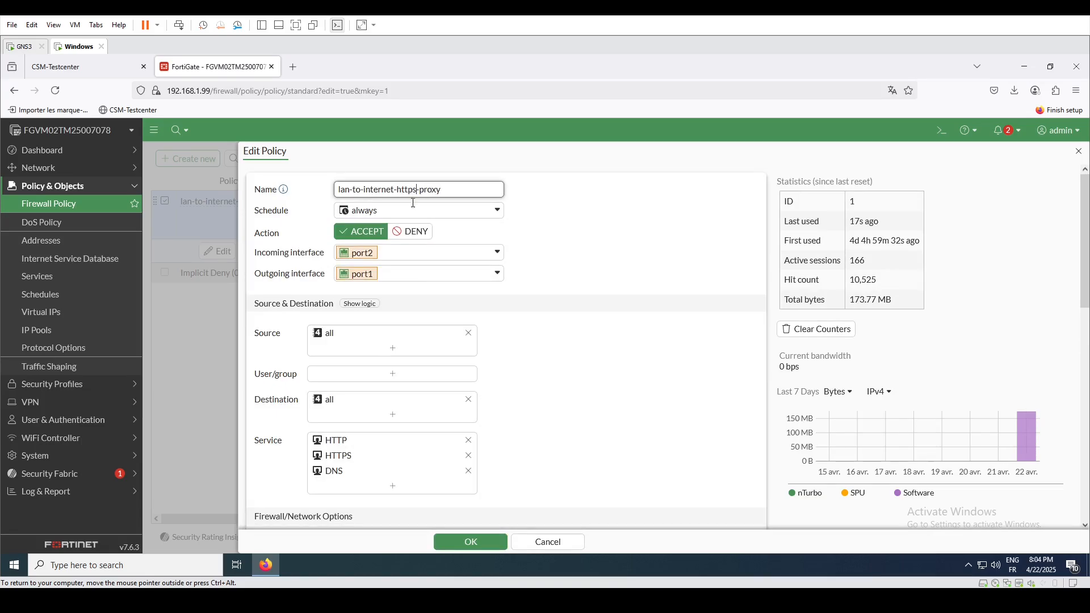
Set the policy's SSL inspection profile to deep-inspection
{"action": "scroll", "coordinate": [406, 382], "scroll_direction": "down", "scroll_amount": 3}
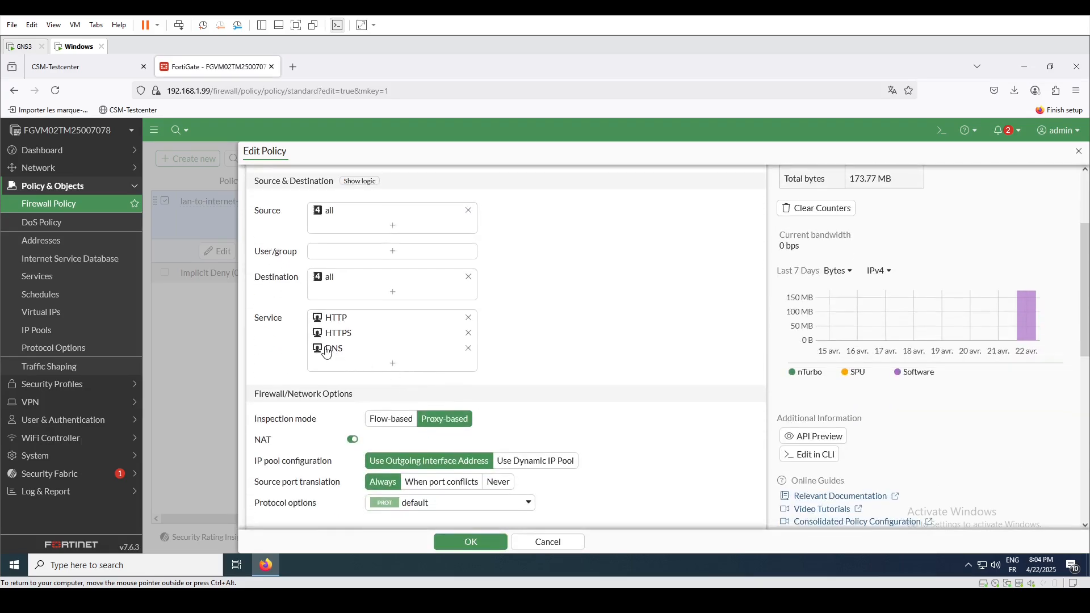
{"action": "mouse_move", "coordinate": [353, 343]}
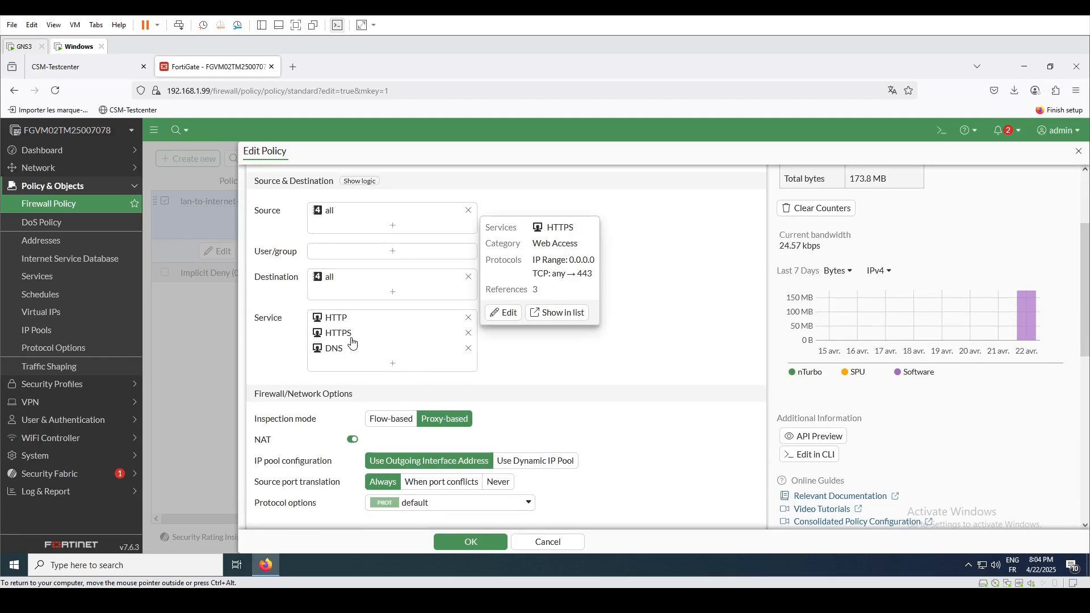
{"action": "scroll", "coordinate": [421, 368], "scroll_direction": "down", "scroll_amount": 3}
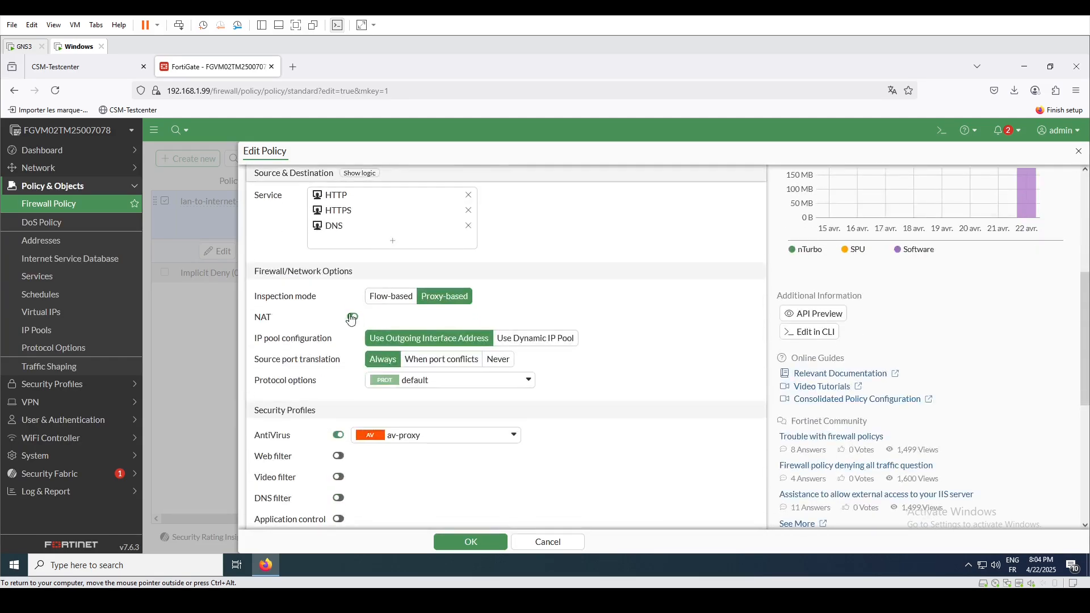
{"action": "scroll", "coordinate": [474, 377], "scroll_direction": "down", "scroll_amount": 3}
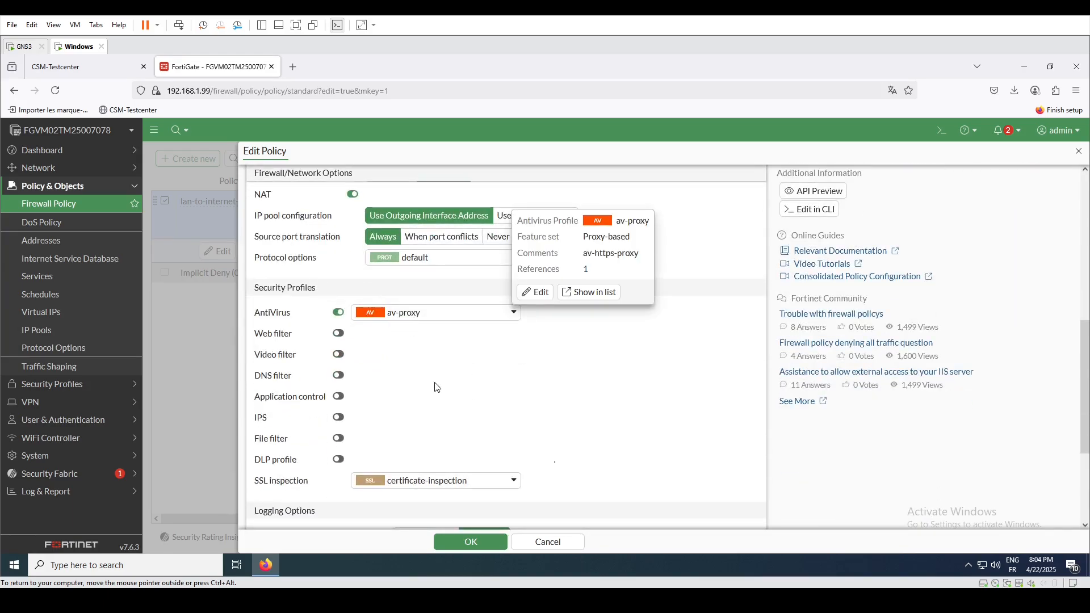
{"action": "scroll", "coordinate": [452, 379], "scroll_direction": "down", "scroll_amount": 3}
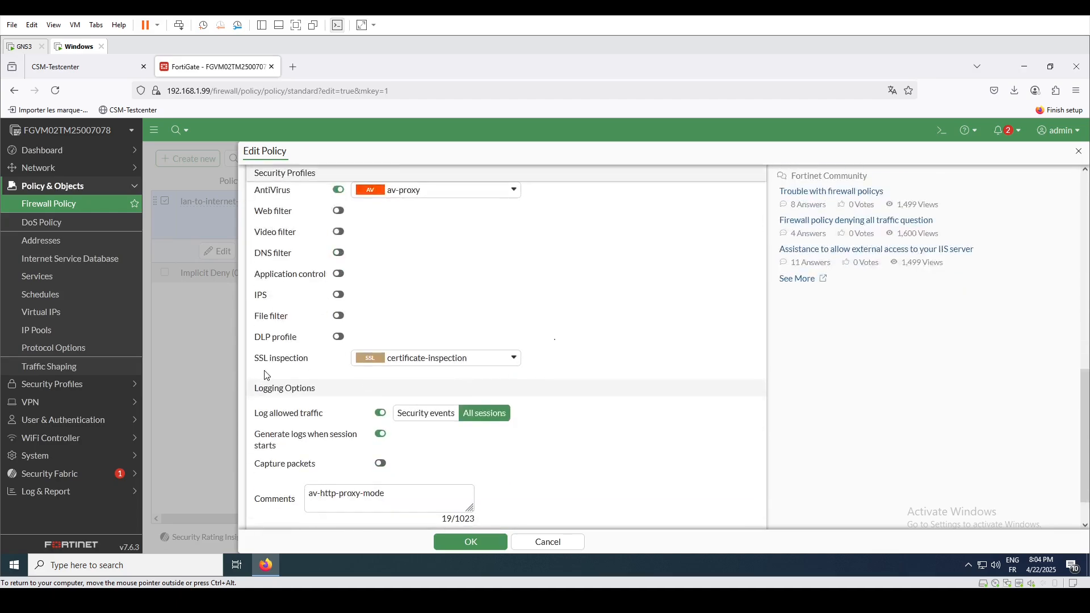
{"action": "left_click", "coordinate": [446, 364]}
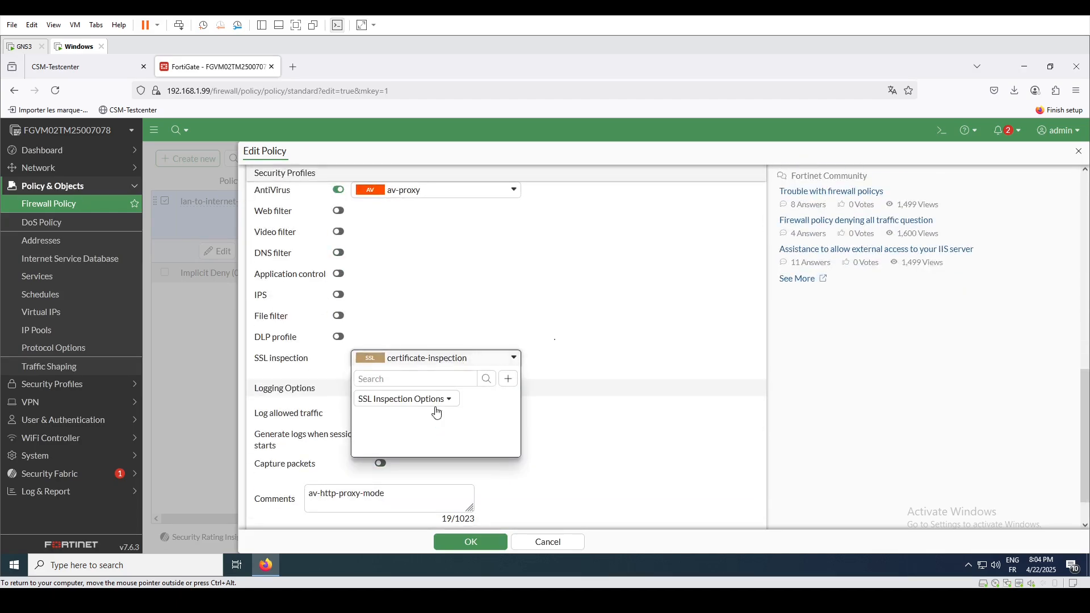
{"action": "left_click", "coordinate": [415, 452]}
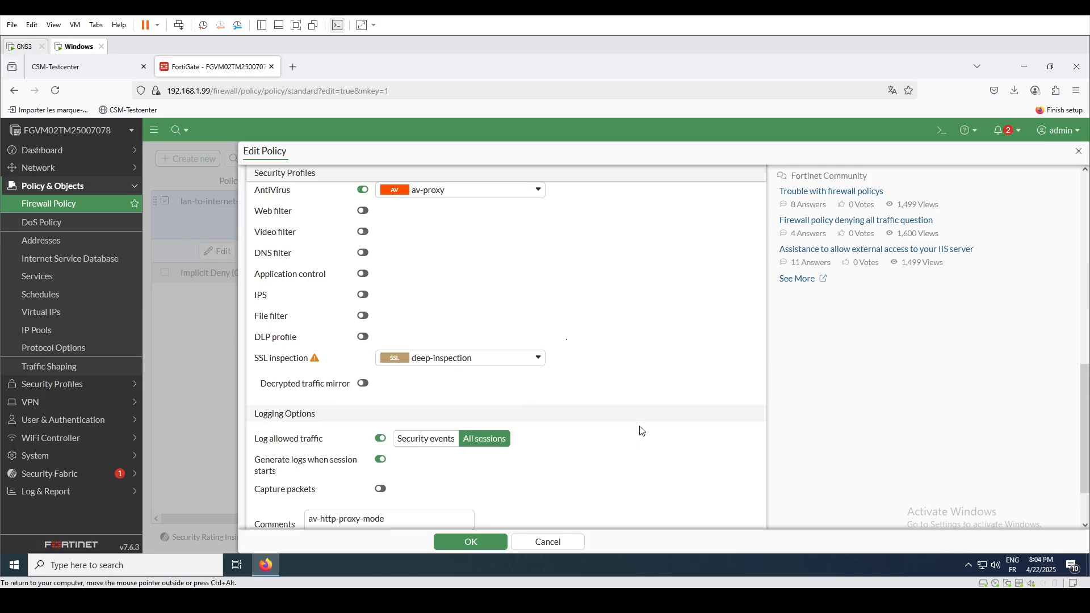
Change the policy's comment to av-https-proxy-mode and save the policy, accepting full SSL inspection
{"action": "scroll", "coordinate": [580, 424], "scroll_direction": "down", "scroll_amount": 2}
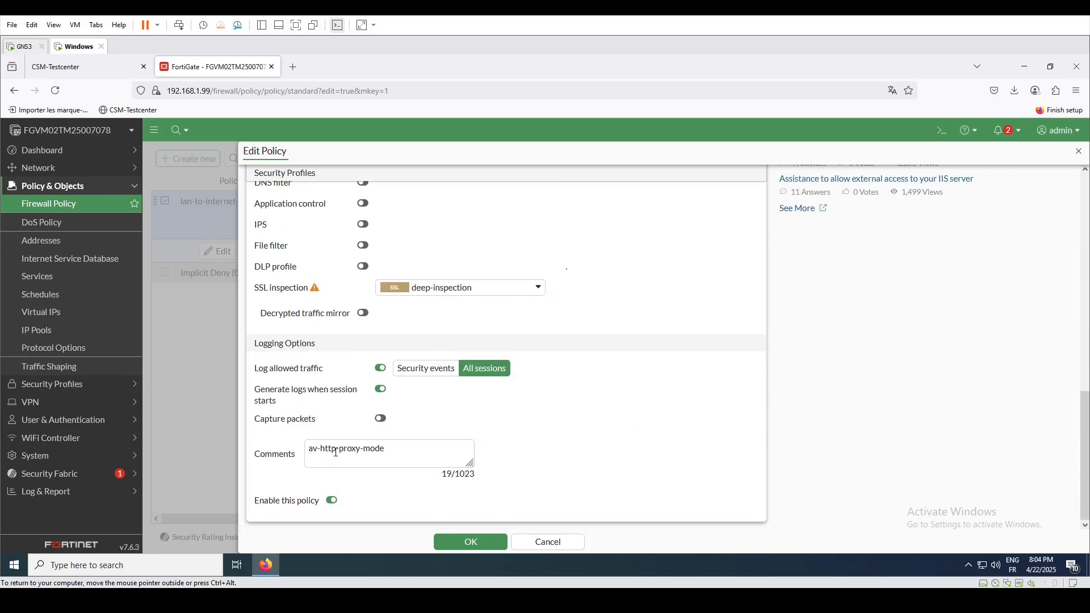
{"action": "left_click", "coordinate": [336, 452]}
{"action": "type", "text": "s"}
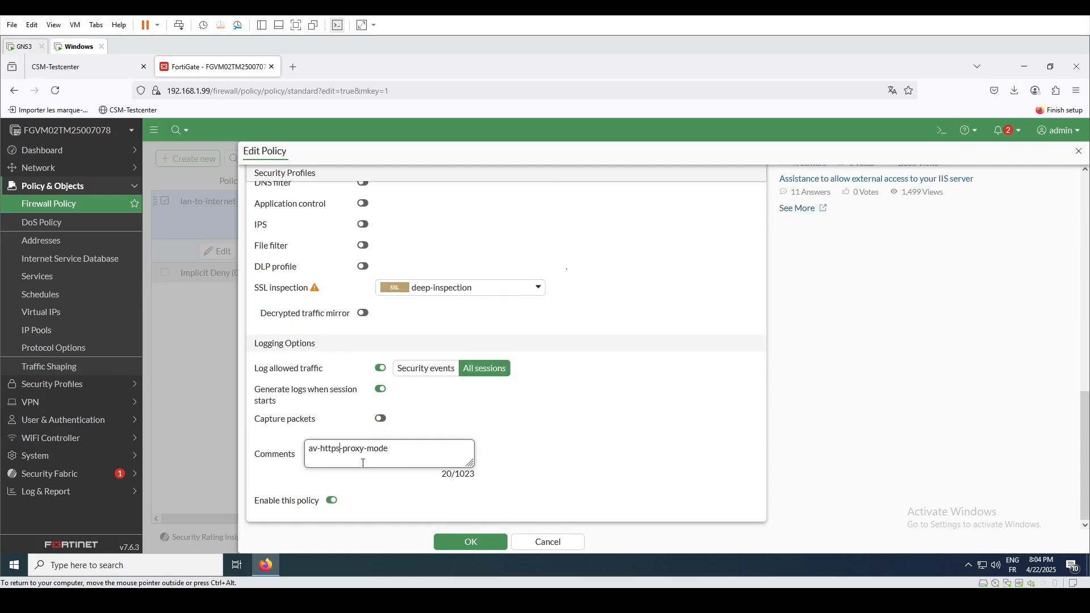
{"action": "left_click", "coordinate": [481, 546]}
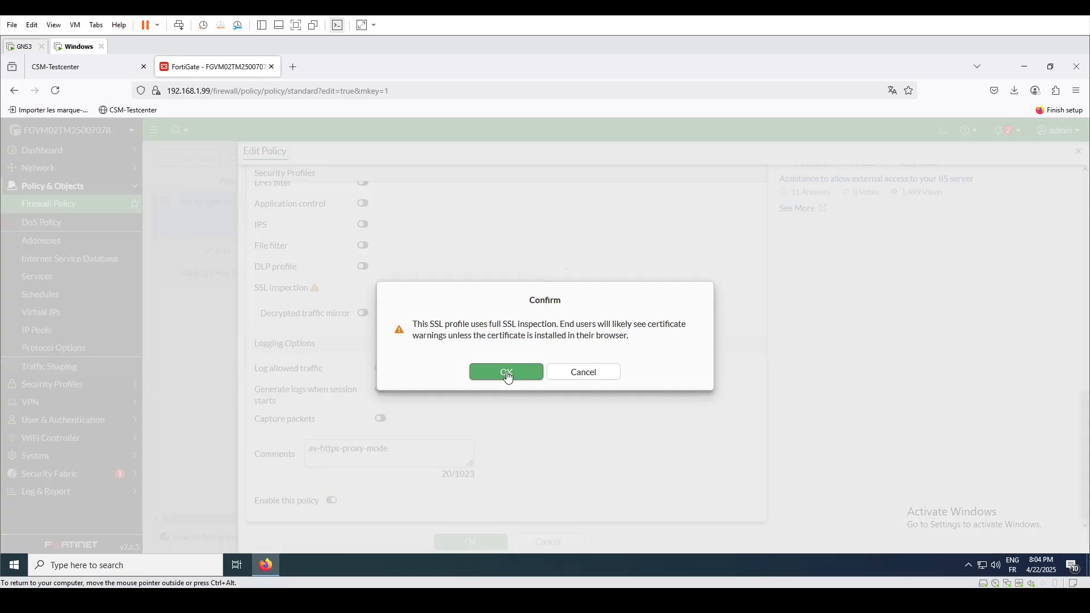
{"action": "left_click", "coordinate": [507, 373]}
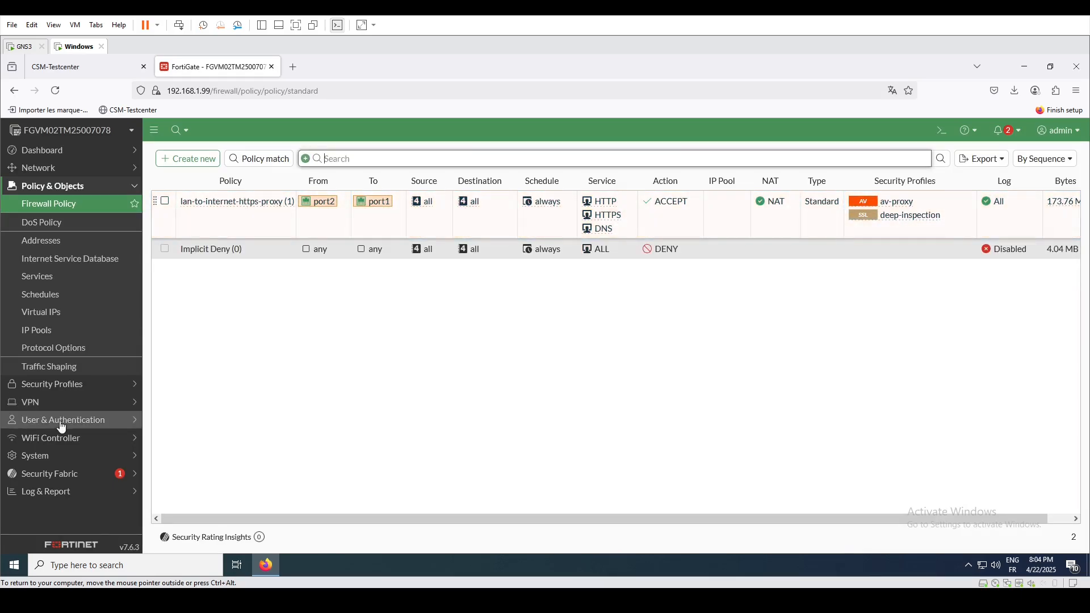
Review the SSL/SSH inspection profiles and the options offered for a new profile, without creating one
{"action": "left_click", "coordinate": [76, 391]}
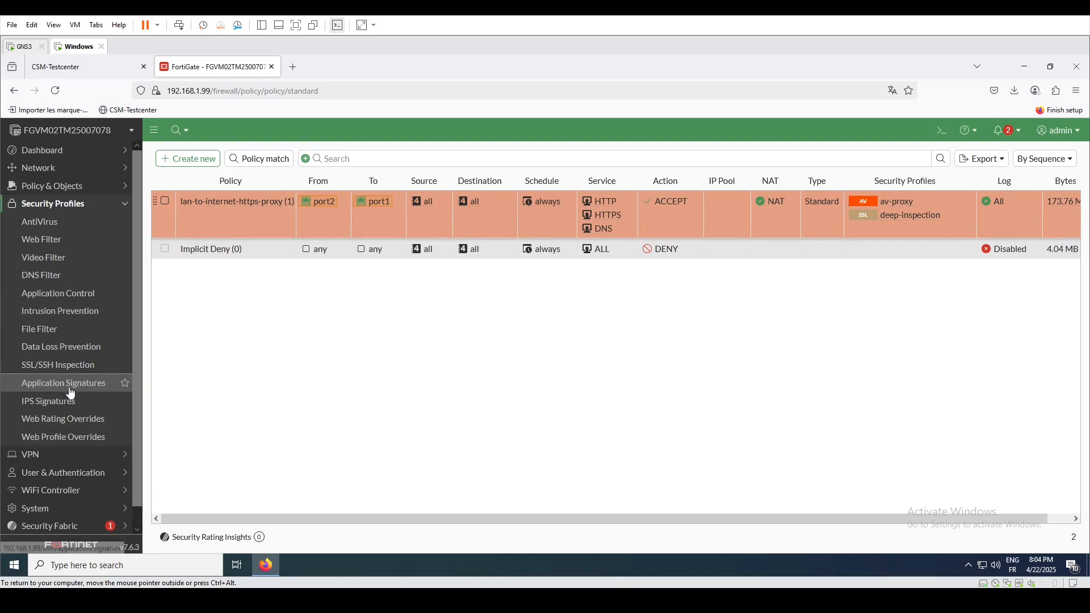
{"action": "left_click", "coordinate": [57, 368]}
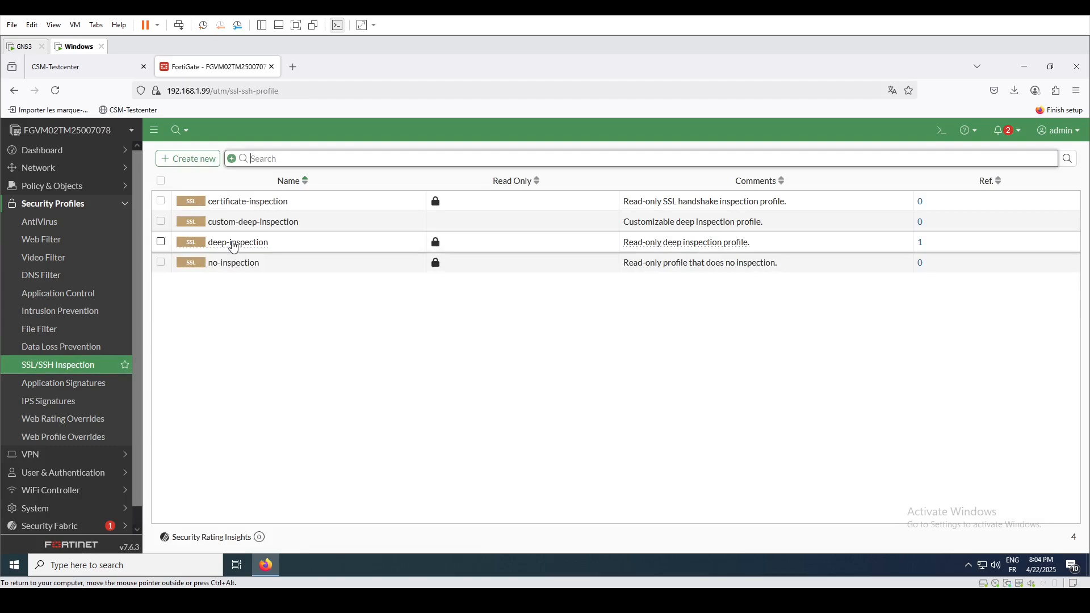
{"action": "mouse_move", "coordinate": [236, 249]}
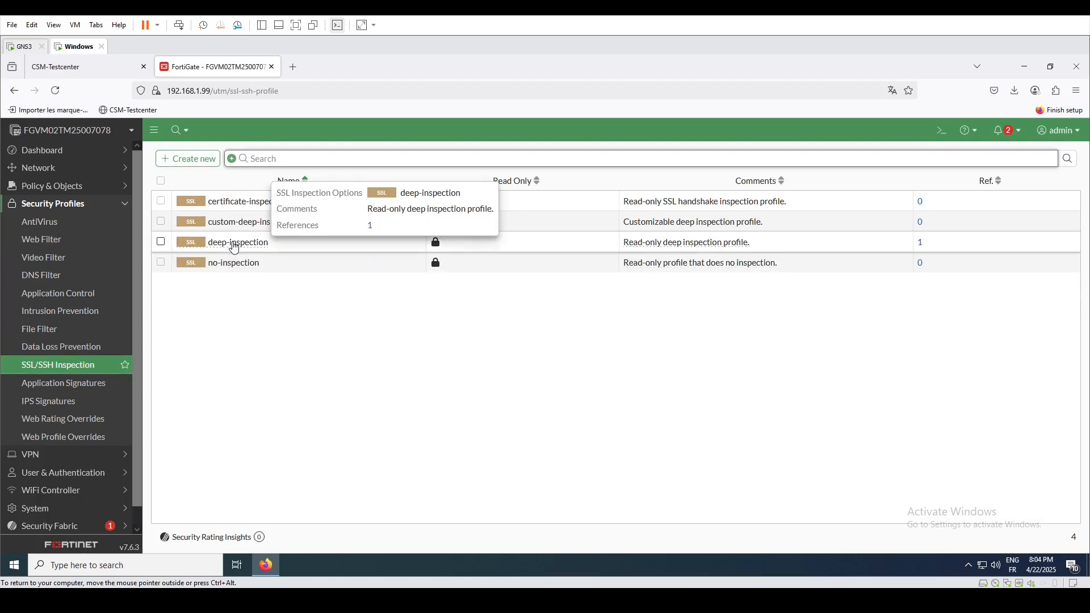
{"action": "left_click", "coordinate": [188, 160]}
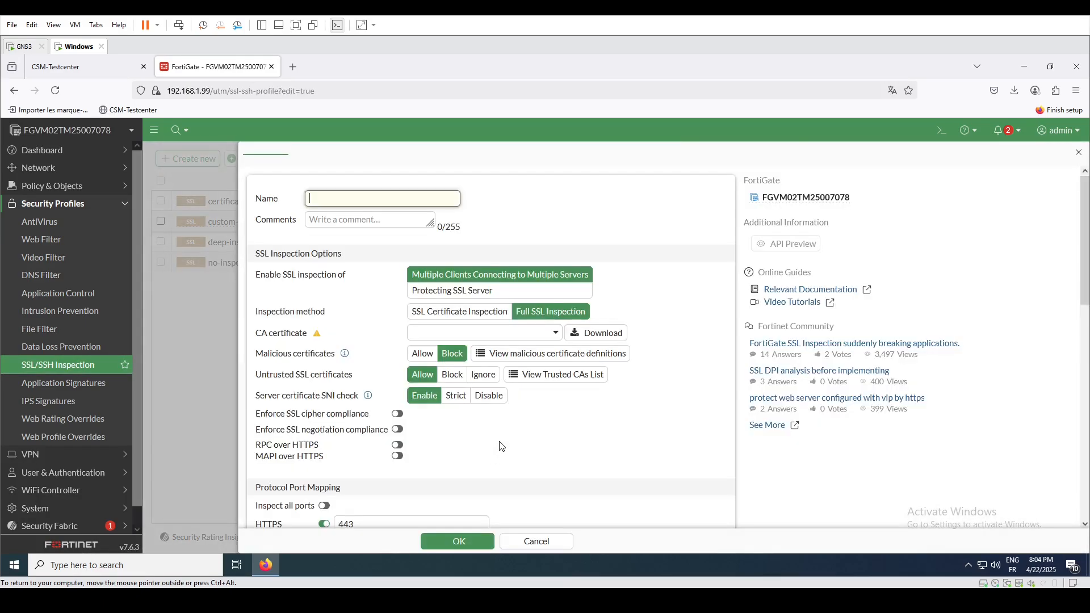
{"action": "scroll", "coordinate": [502, 445], "scroll_direction": "down", "scroll_amount": 2}
{"action": "left_click", "coordinate": [551, 538]}
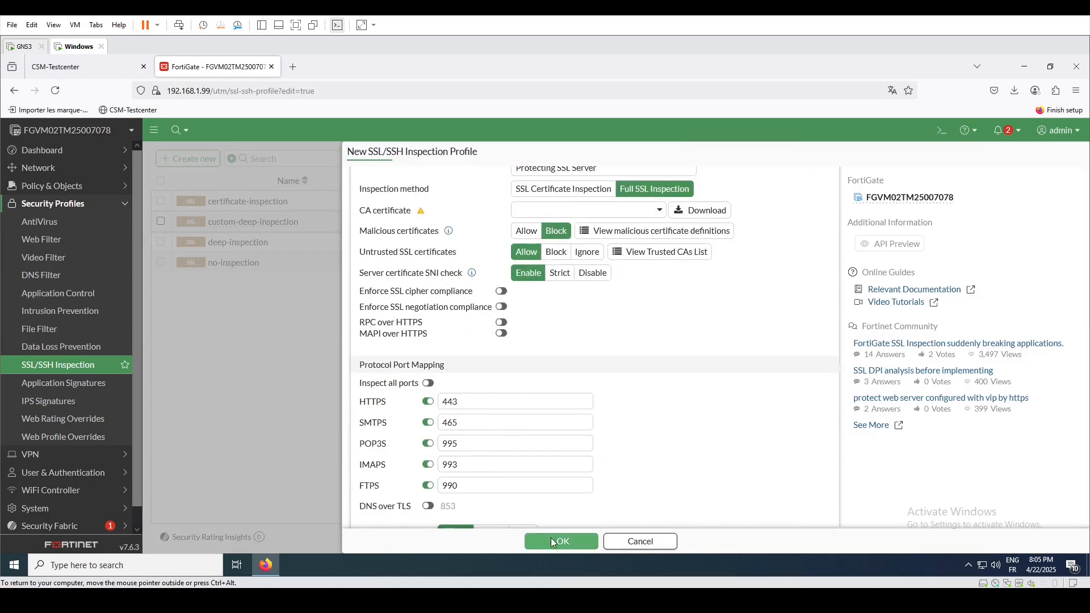
Open the list of certificates in the firewall's system settings
{"action": "scroll", "coordinate": [80, 511], "scroll_direction": "down", "scroll_amount": 1}
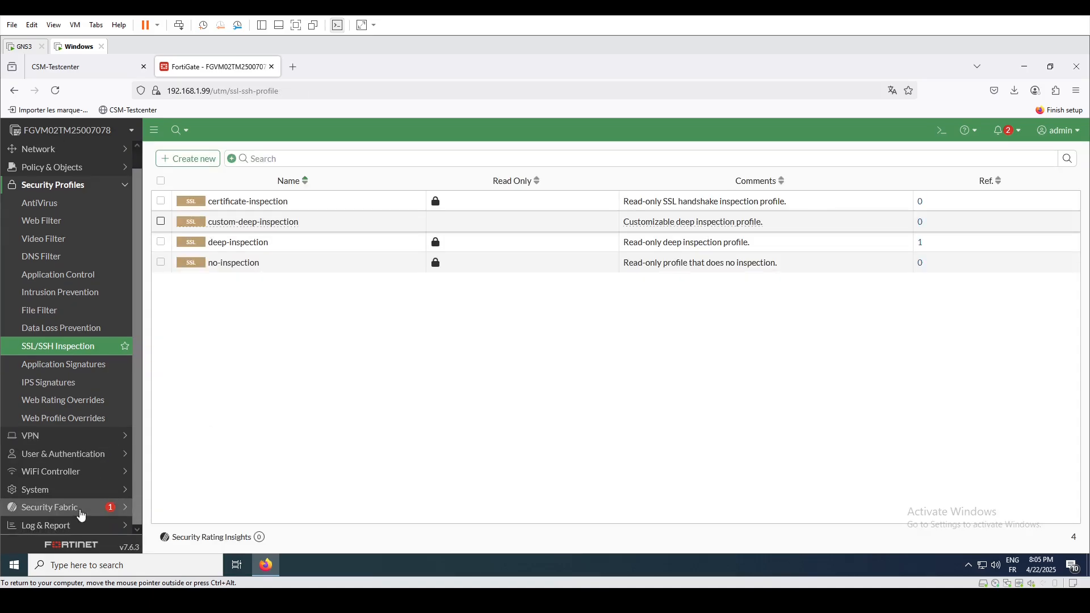
{"action": "left_click", "coordinate": [46, 494]}
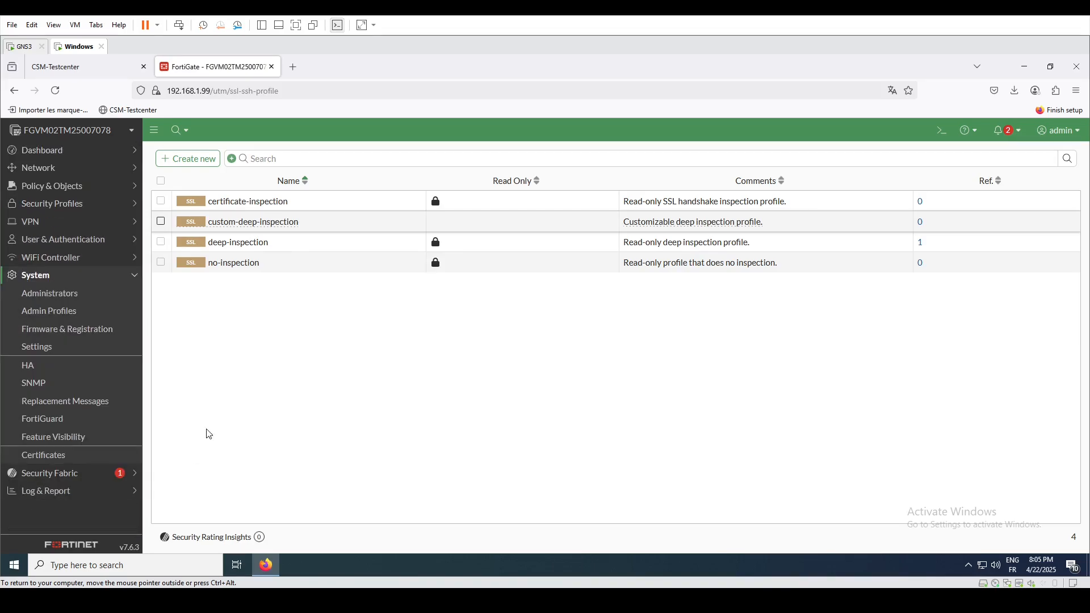
{"action": "left_click", "coordinate": [46, 455]}
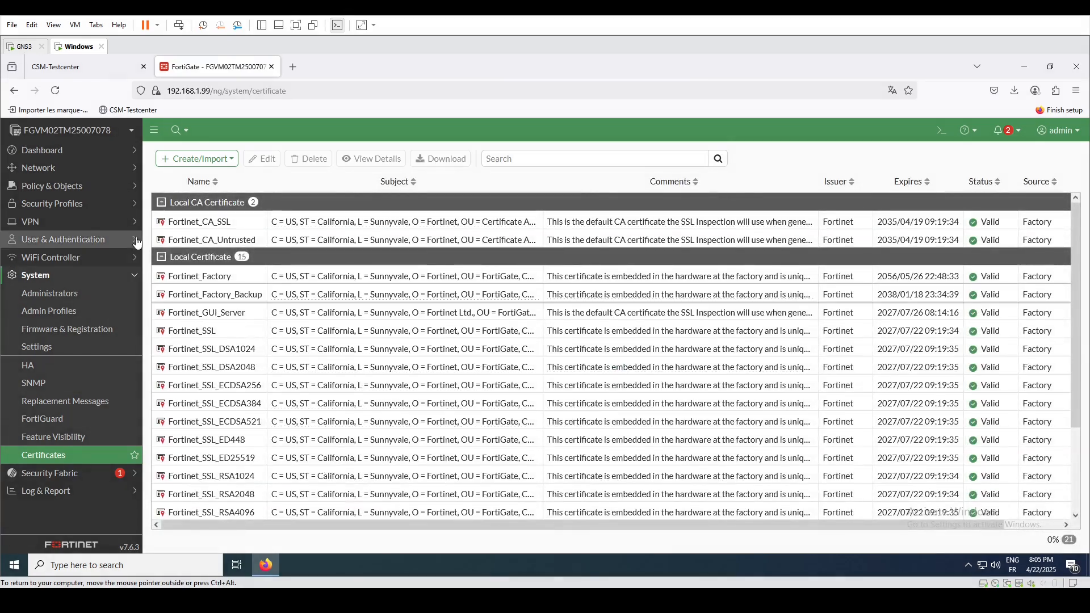
Download the Fortinet_CA_SSL certificate and open the downloaded file, accepting the security warnings
{"action": "left_click", "coordinate": [207, 230]}
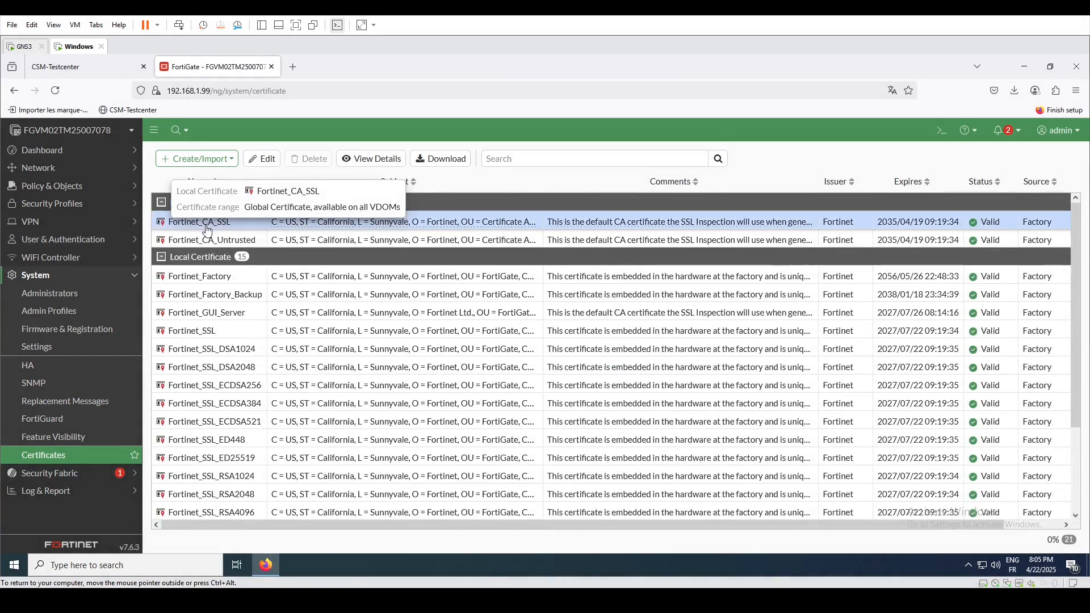
{"action": "left_click", "coordinate": [440, 161]}
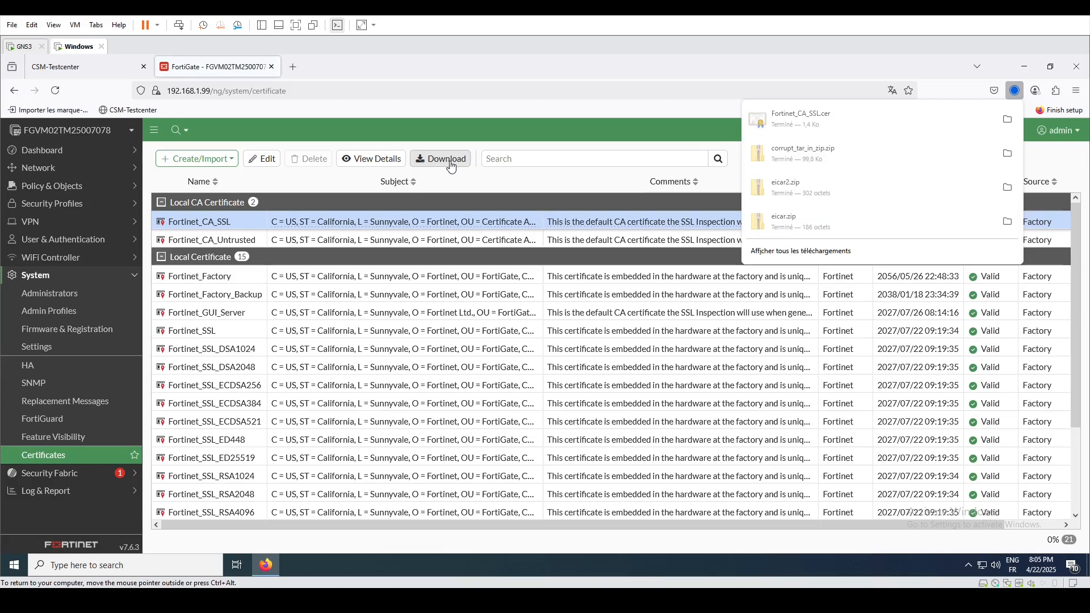
{"action": "left_click", "coordinate": [810, 120]}
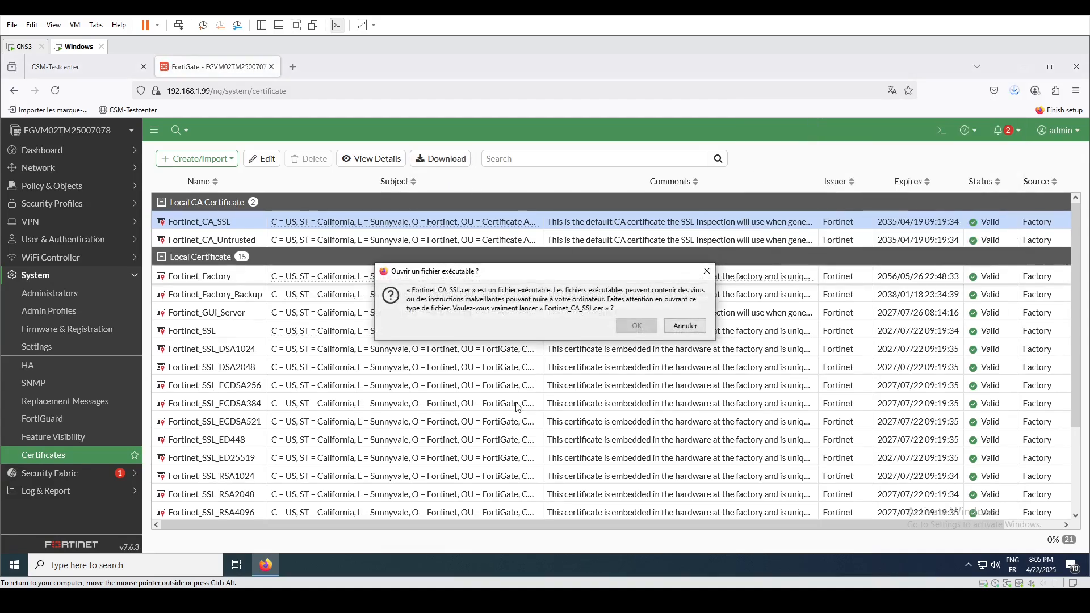
{"action": "left_click", "coordinate": [638, 327]}
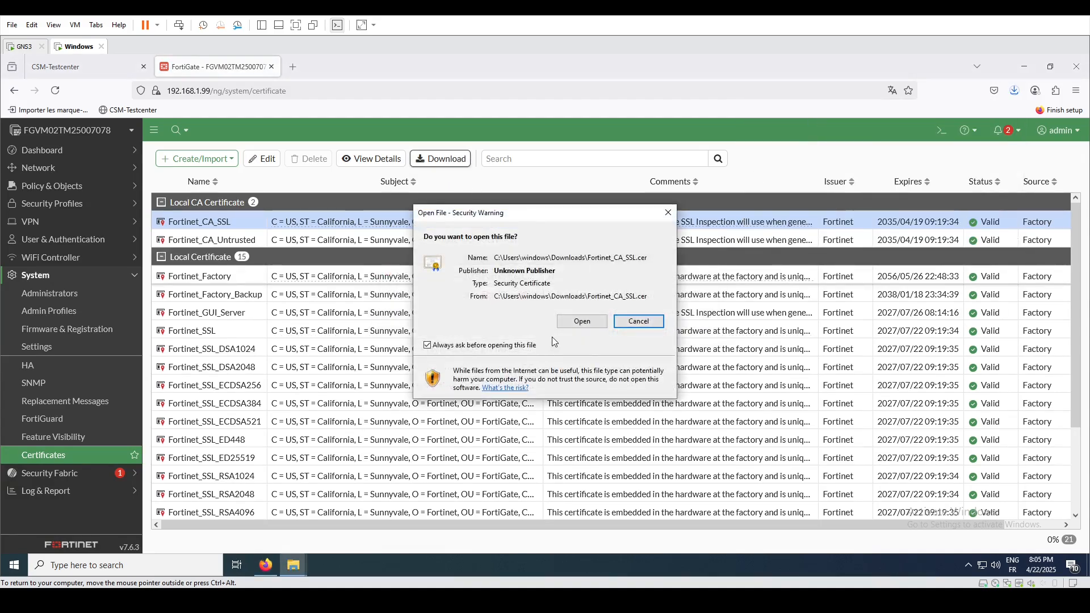
{"action": "left_click", "coordinate": [574, 326]}
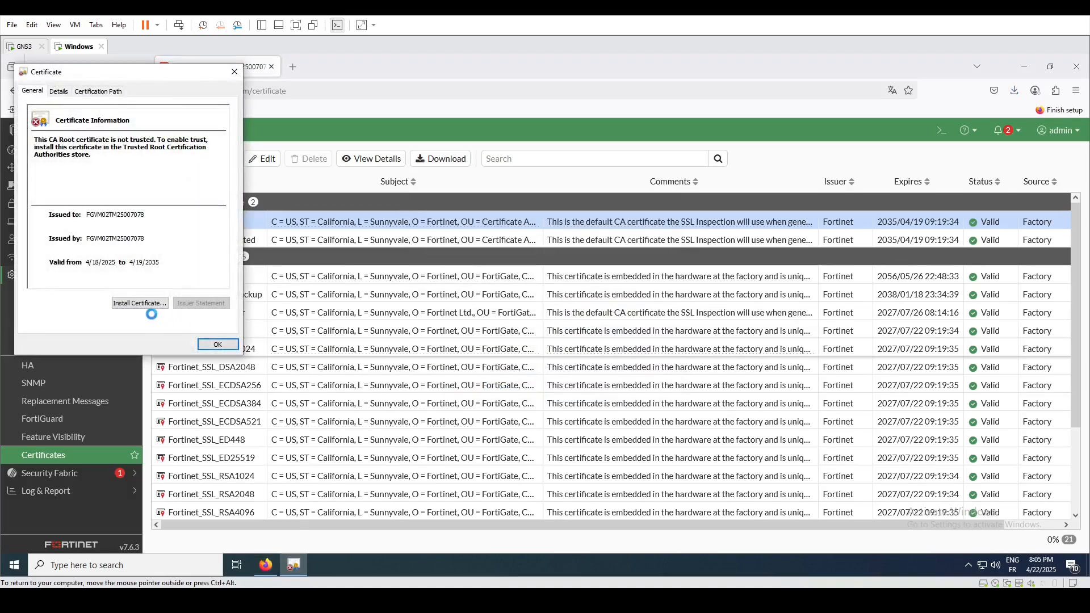
Start installing the certificate with Local Machine as the store location and allow the system change
{"action": "left_click", "coordinate": [143, 305]}
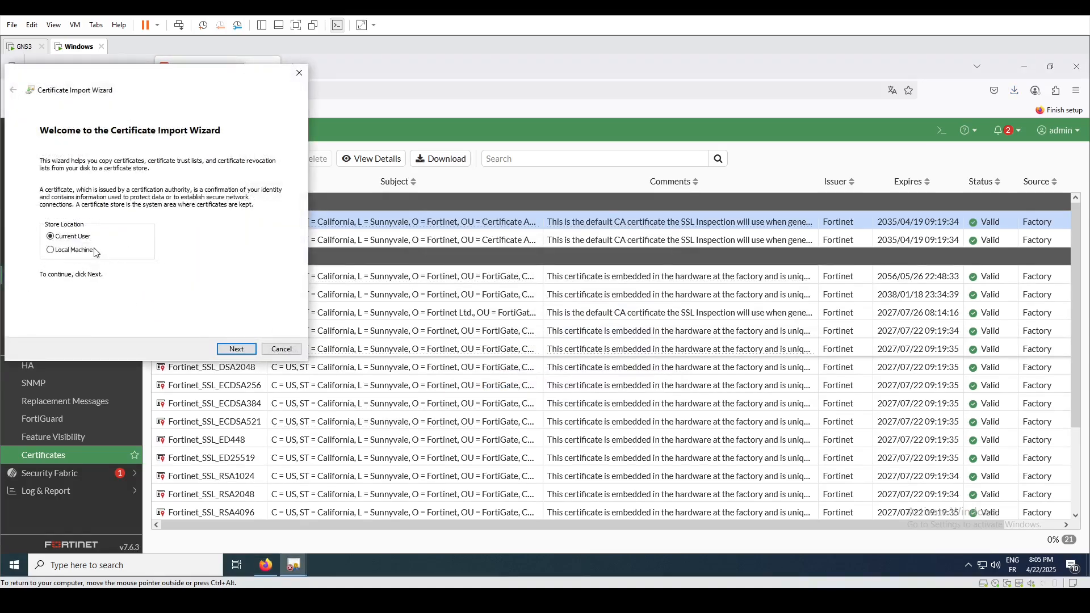
{"action": "left_click", "coordinate": [97, 253]}
{"action": "left_click", "coordinate": [236, 348]}
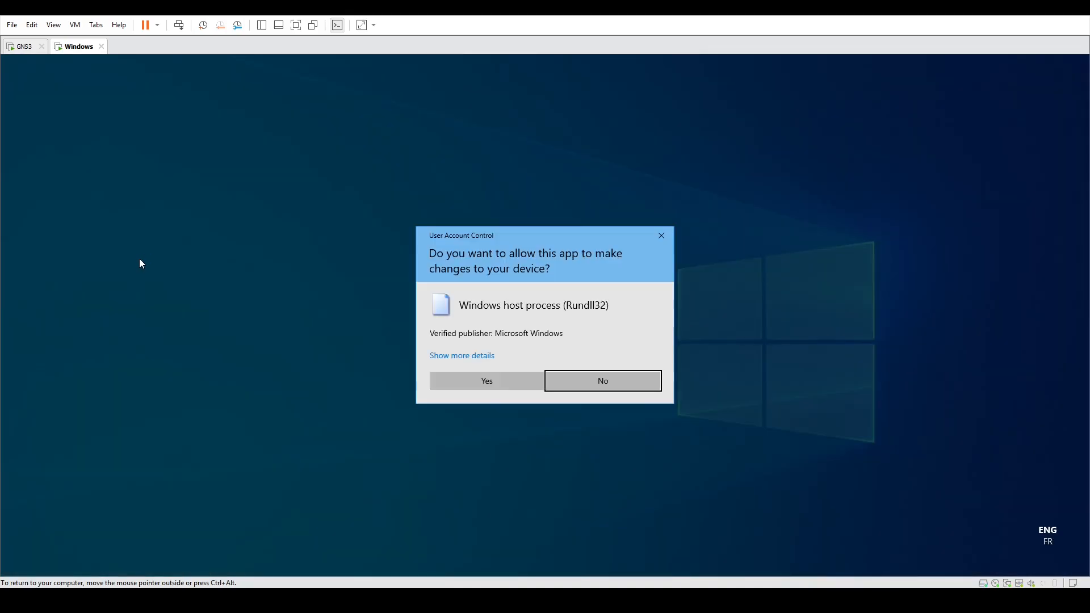
{"action": "left_click", "coordinate": [495, 386]}
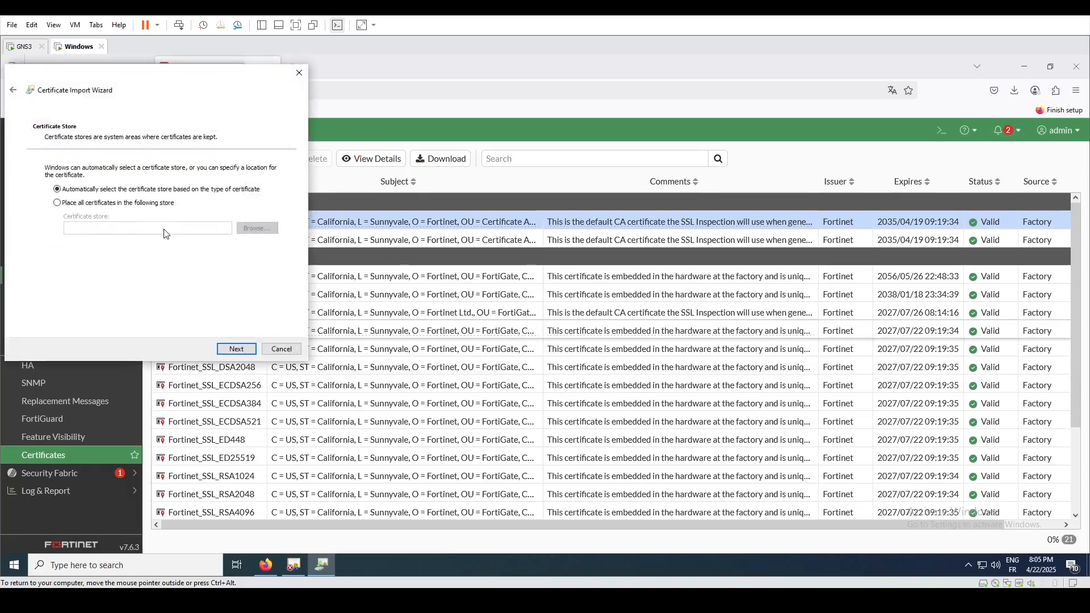
Place the certificate in the Trusted Root Certification Authorities store, complete the import and close the certificate window
{"action": "left_click", "coordinate": [119, 208]}
{"action": "left_click", "coordinate": [256, 228]}
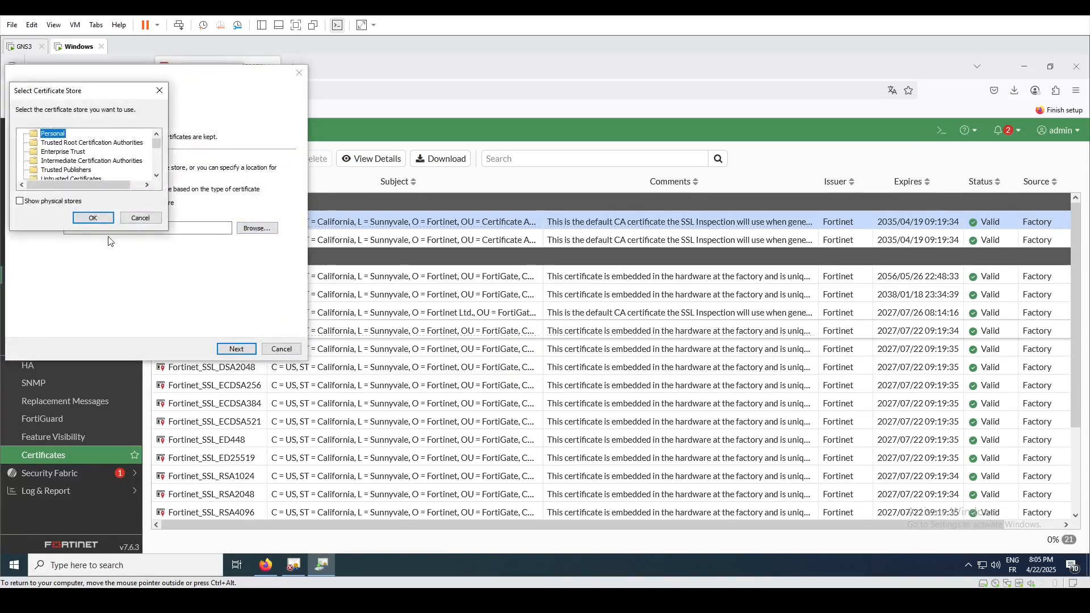
{"action": "left_click", "coordinate": [85, 143]}
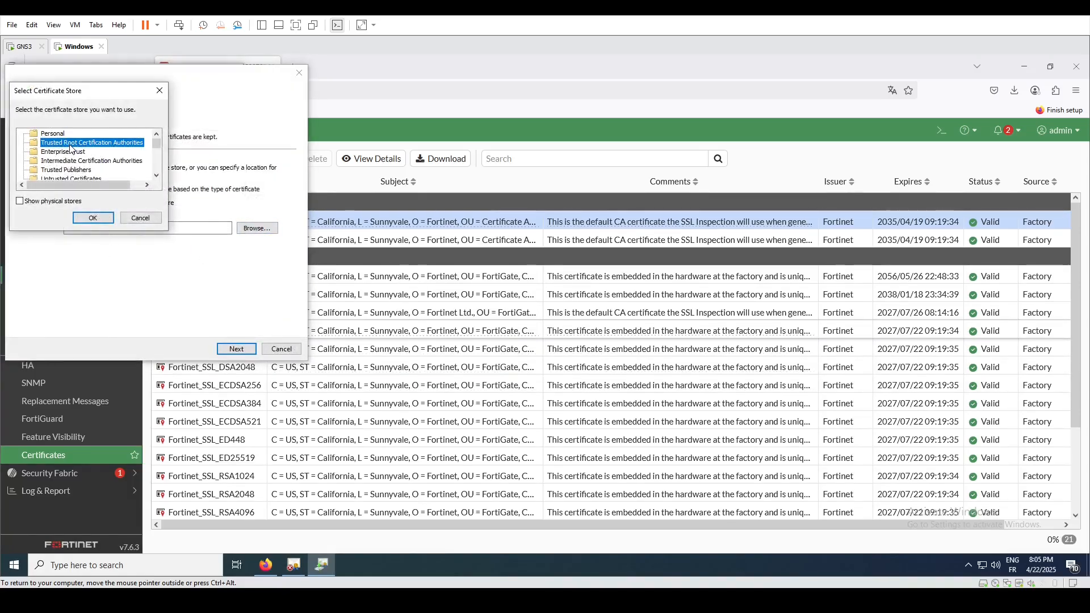
{"action": "left_click", "coordinate": [93, 223]}
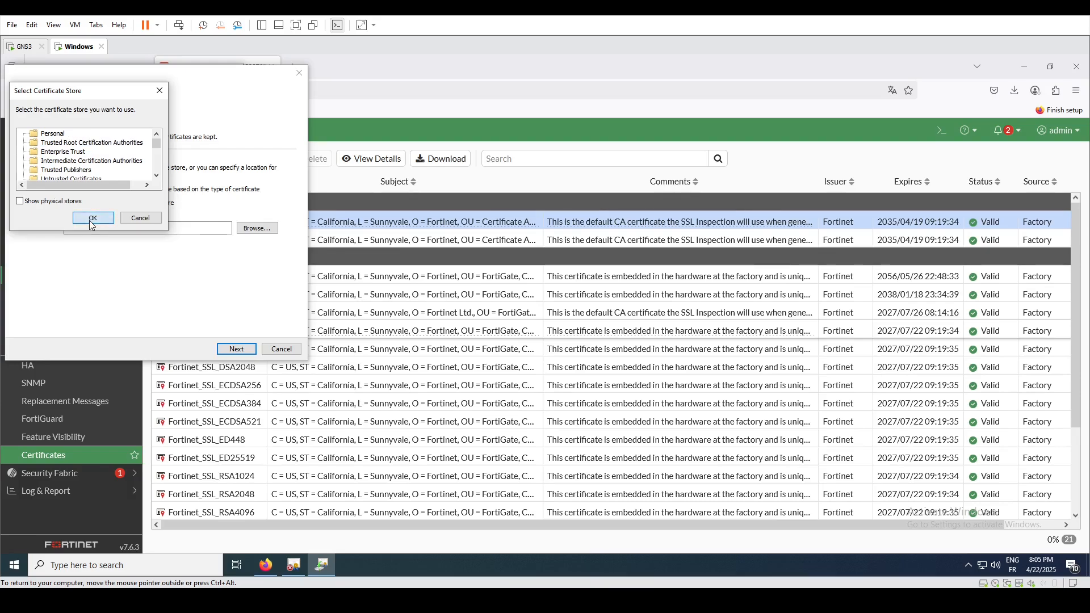
{"action": "left_click", "coordinate": [236, 350]}
{"action": "left_click", "coordinate": [235, 350]}
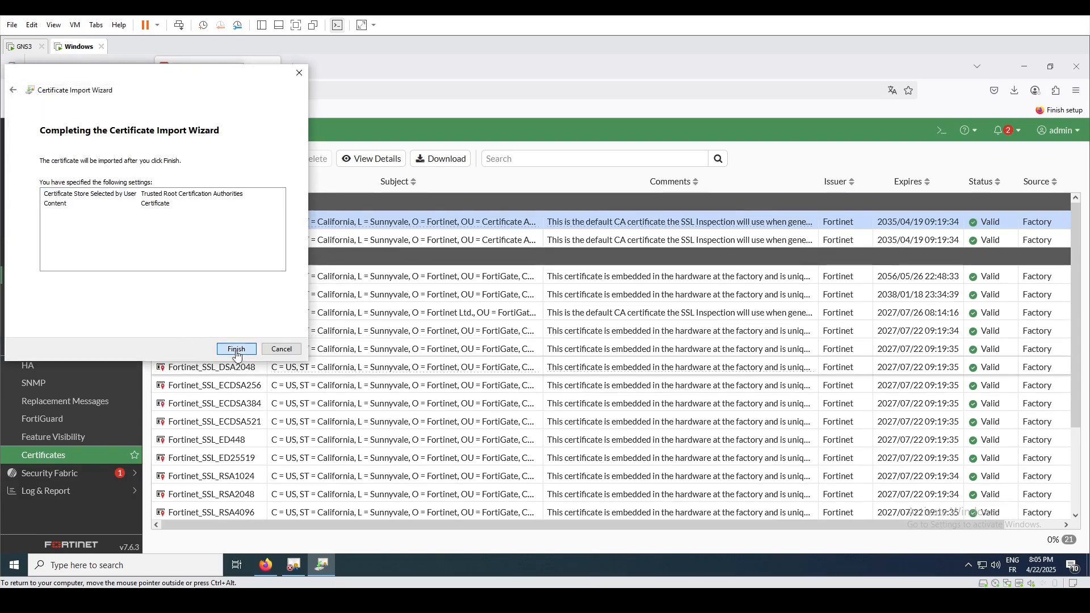
{"action": "left_click", "coordinate": [585, 350]}
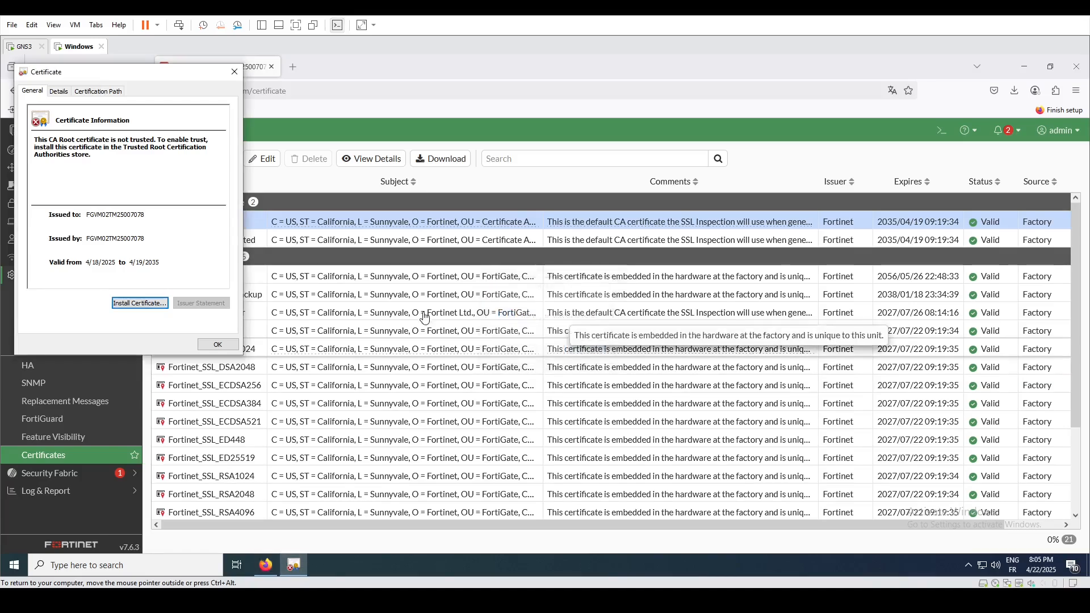
{"action": "left_click", "coordinate": [218, 344]}
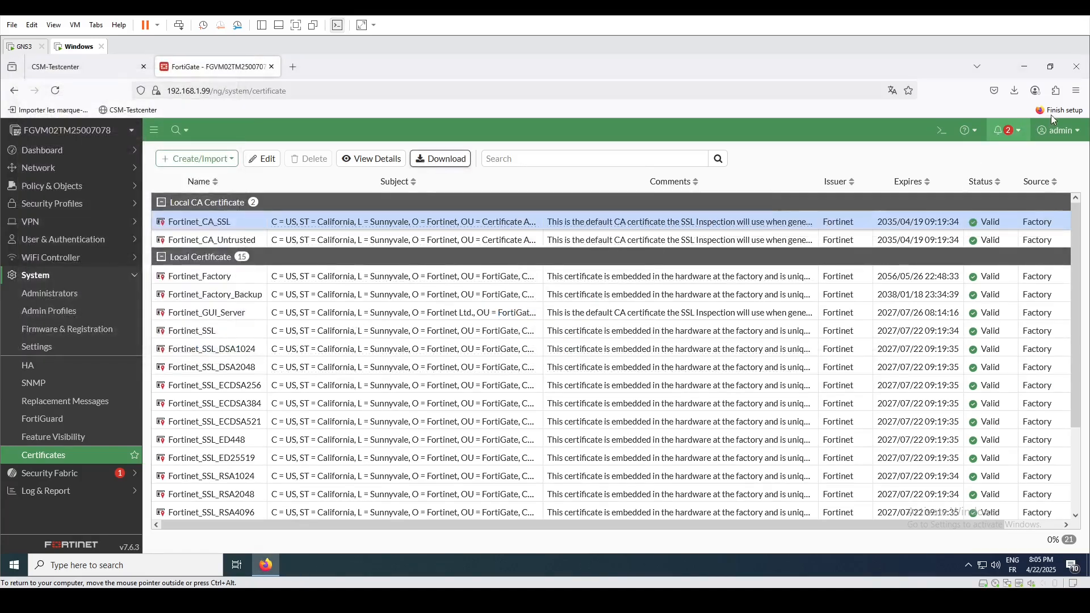
Open the certificate manager from the privacy and security section of Firefox's settings
{"action": "left_click", "coordinate": [1079, 92]}
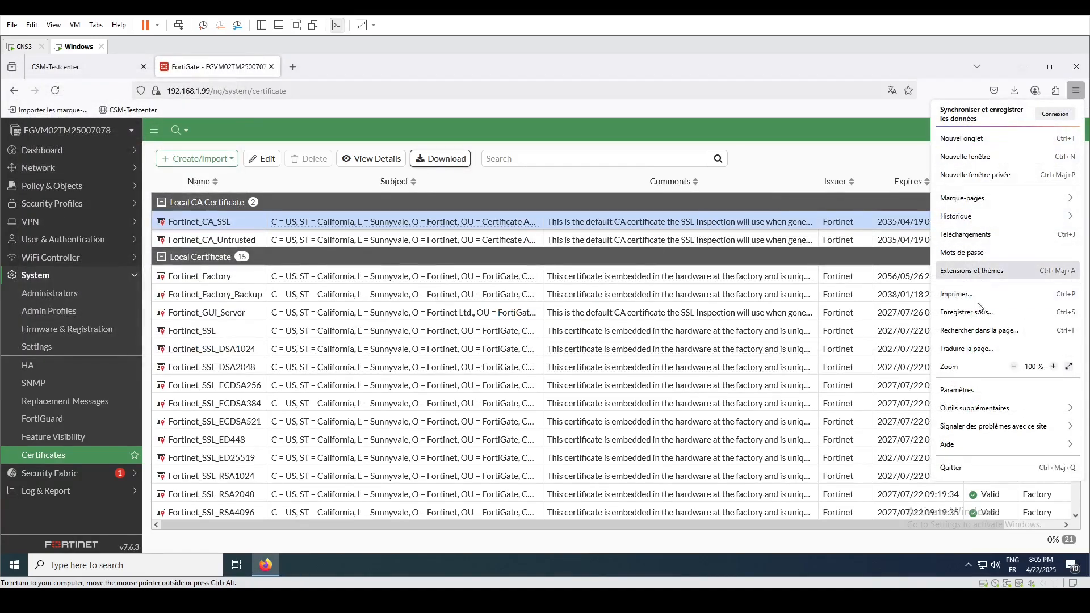
{"action": "left_click", "coordinate": [963, 390]}
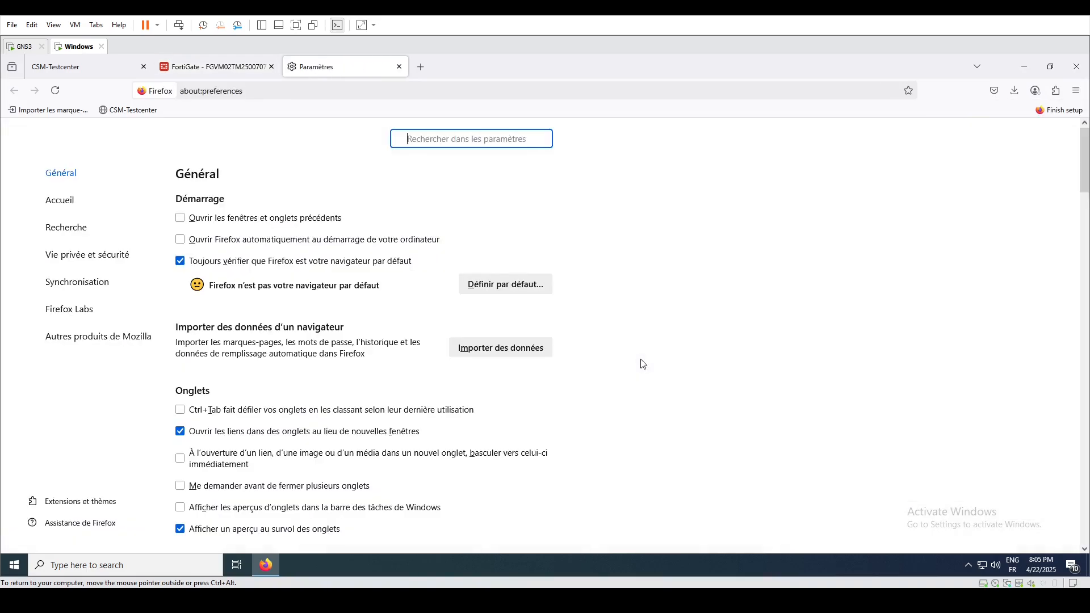
{"action": "left_click", "coordinate": [96, 267]}
{"action": "scroll", "coordinate": [301, 439], "scroll_direction": "down", "scroll_amount": 10}
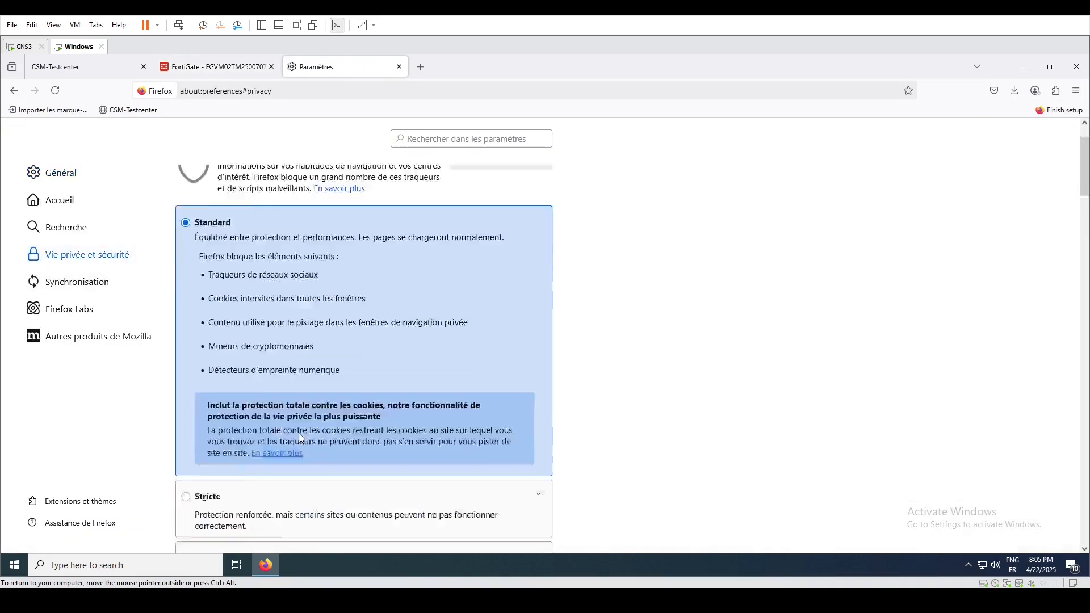
{"action": "scroll", "coordinate": [301, 438], "scroll_direction": "down", "scroll_amount": 10}
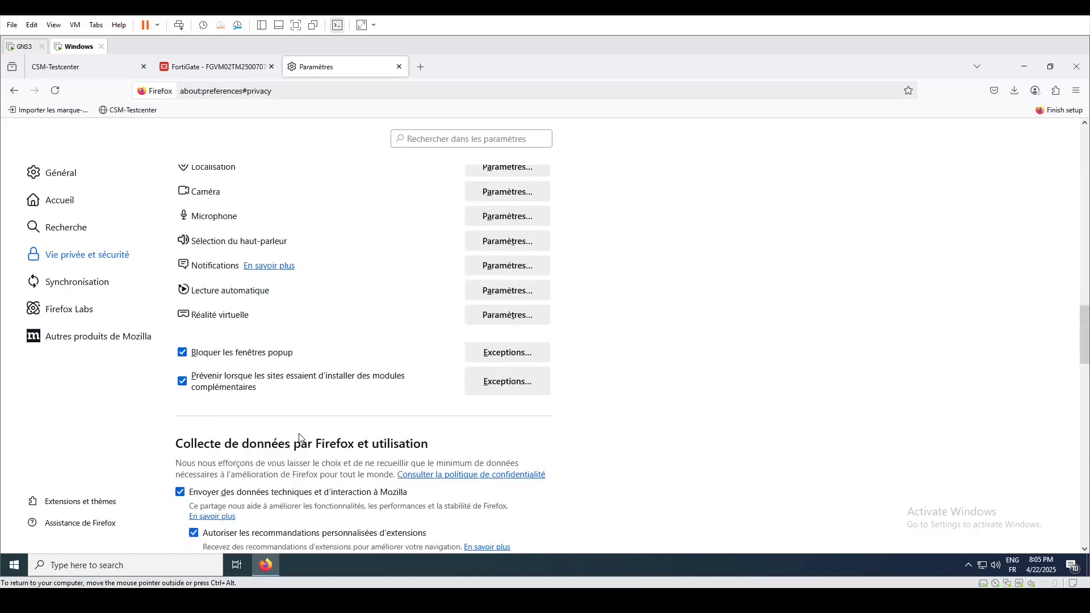
{"action": "scroll", "coordinate": [302, 435], "scroll_direction": "down", "scroll_amount": 5}
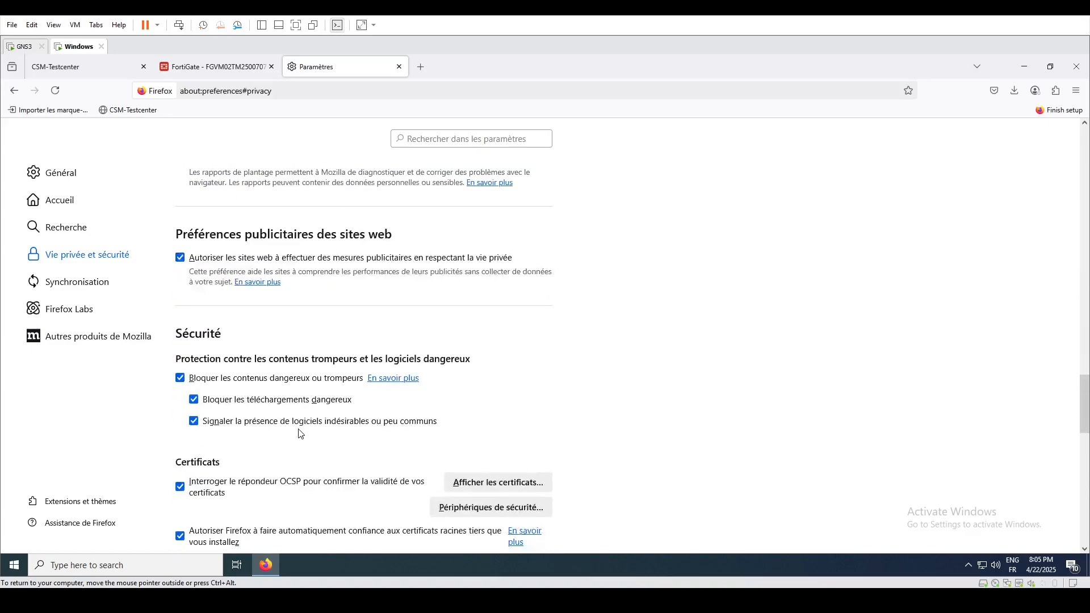
{"action": "left_click", "coordinate": [489, 348]}
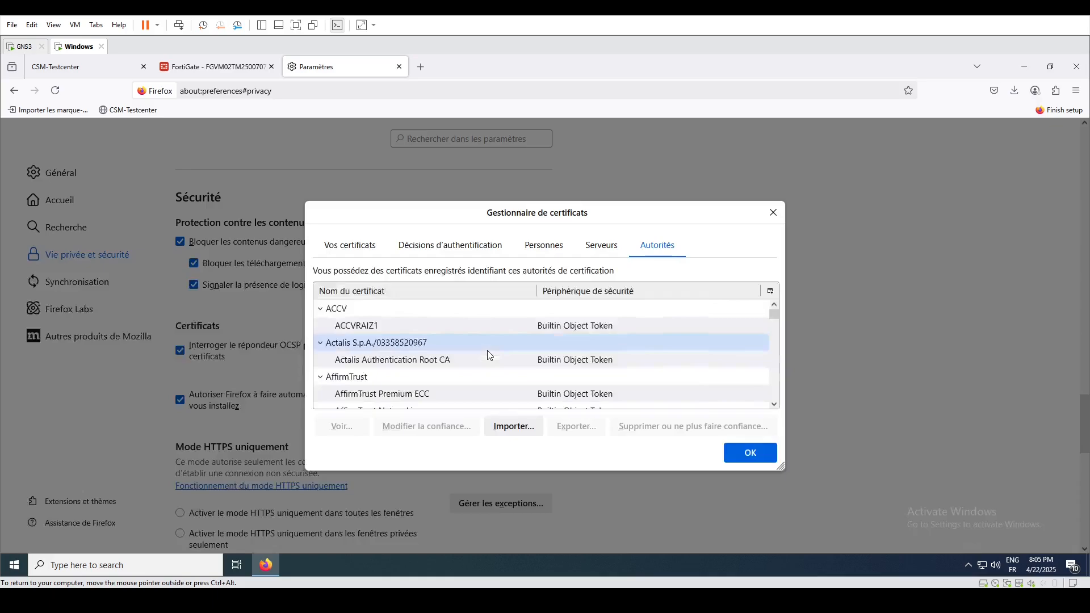
Import Fortinet_CA_SSL from Downloads as an authority trusted to identify websites, and close the browser settings
{"action": "left_click", "coordinate": [513, 427]}
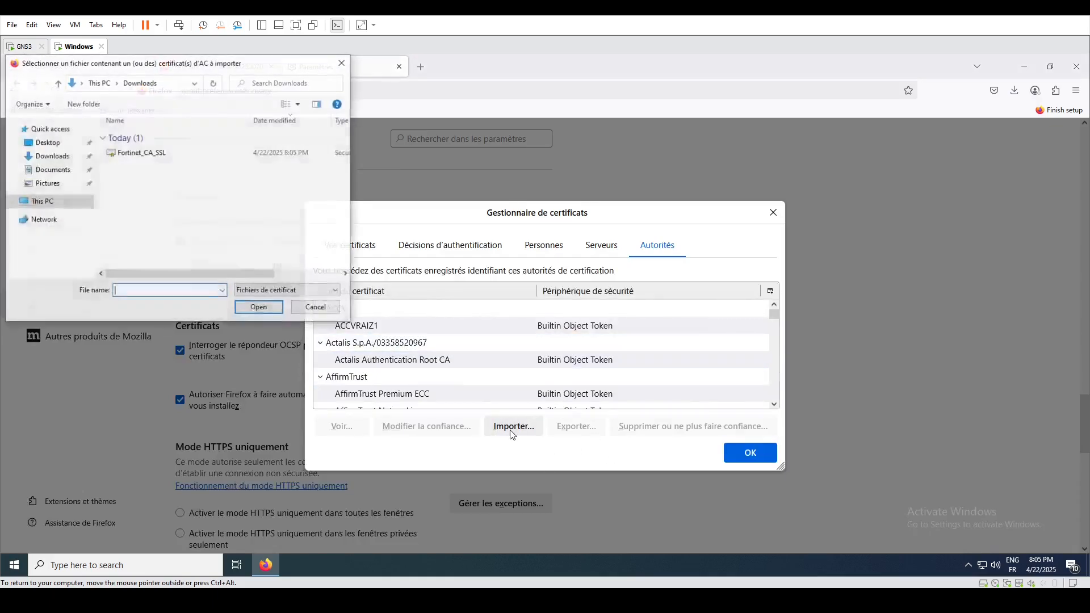
{"action": "left_click", "coordinate": [138, 156]}
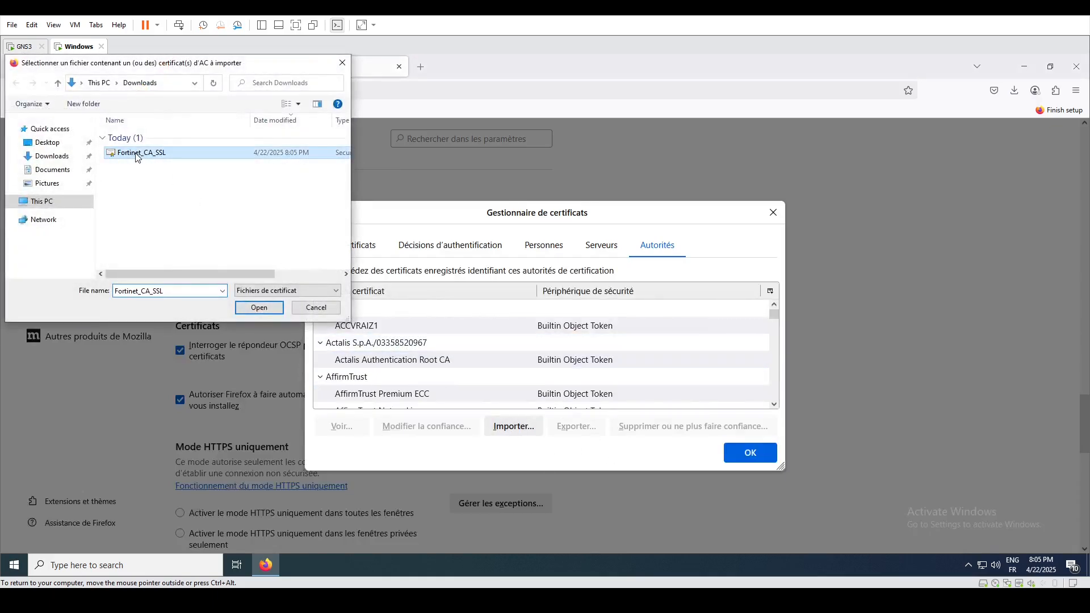
{"action": "left_click", "coordinate": [259, 315]}
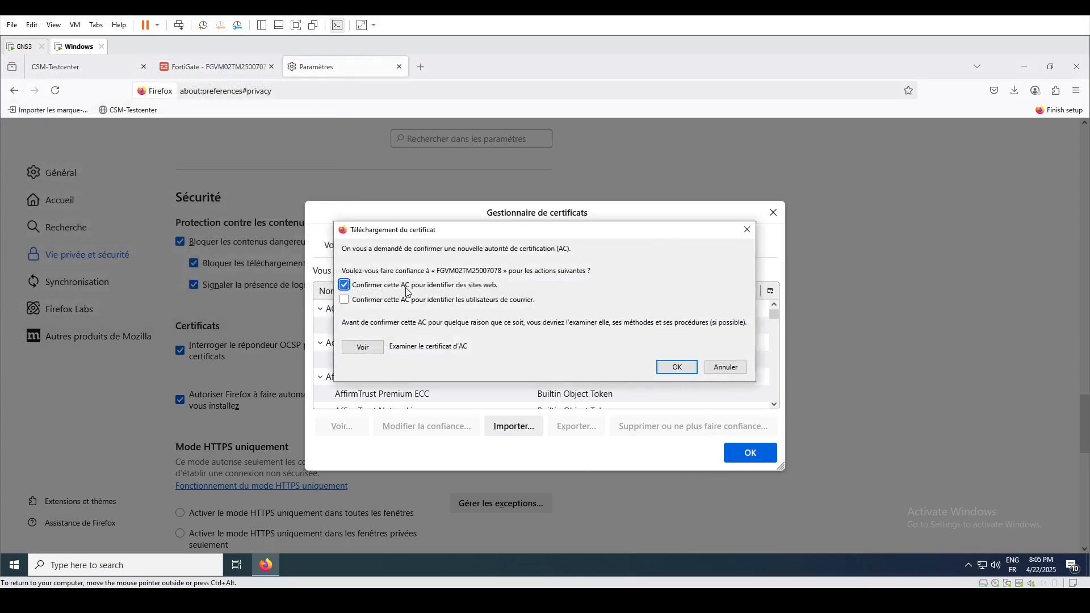
{"action": "left_click", "coordinate": [680, 372]}
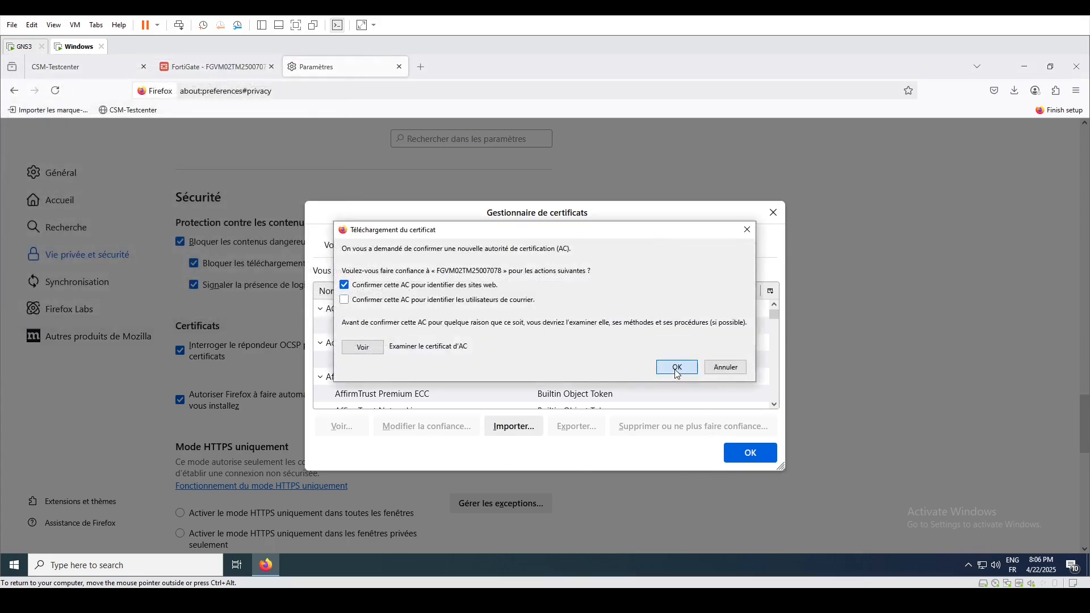
{"action": "left_click", "coordinate": [750, 454]}
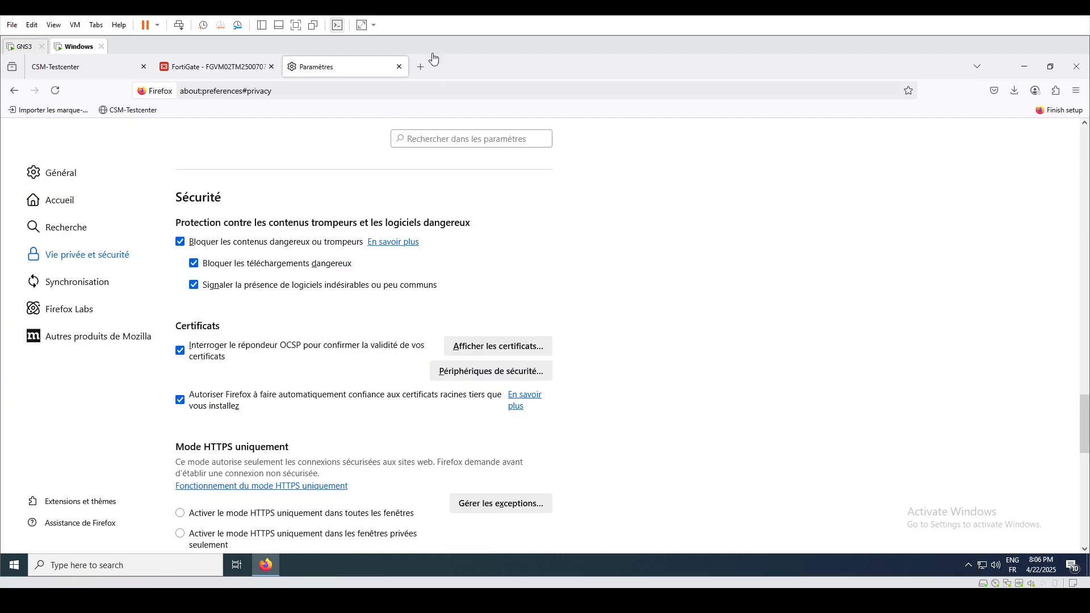
{"action": "left_click", "coordinate": [400, 66]}
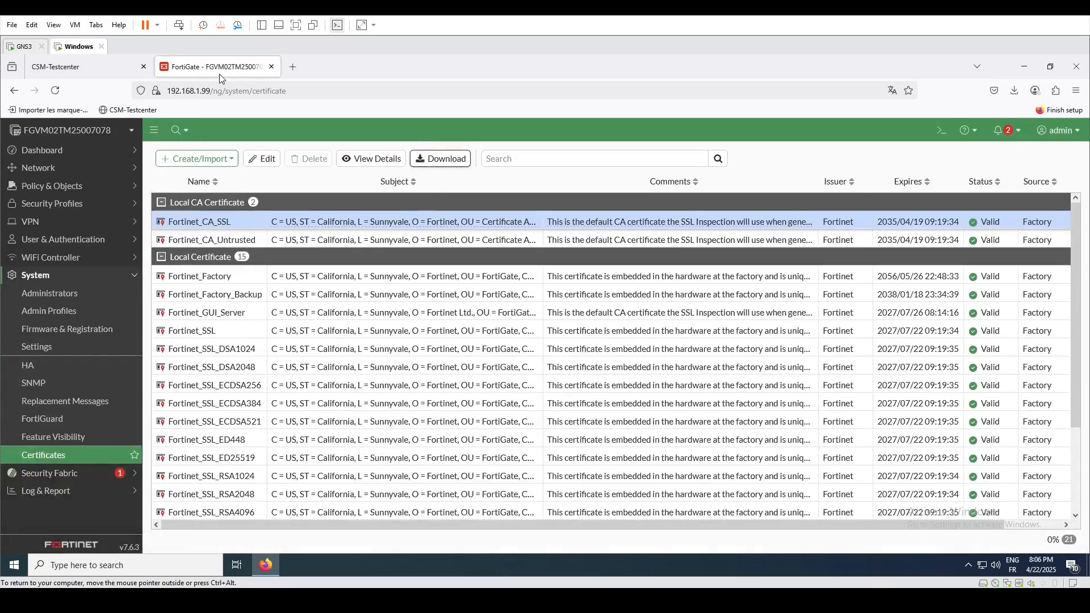
Open the AntiVirus logs from the firewall's Security Events summary
{"action": "left_click", "coordinate": [64, 492]}
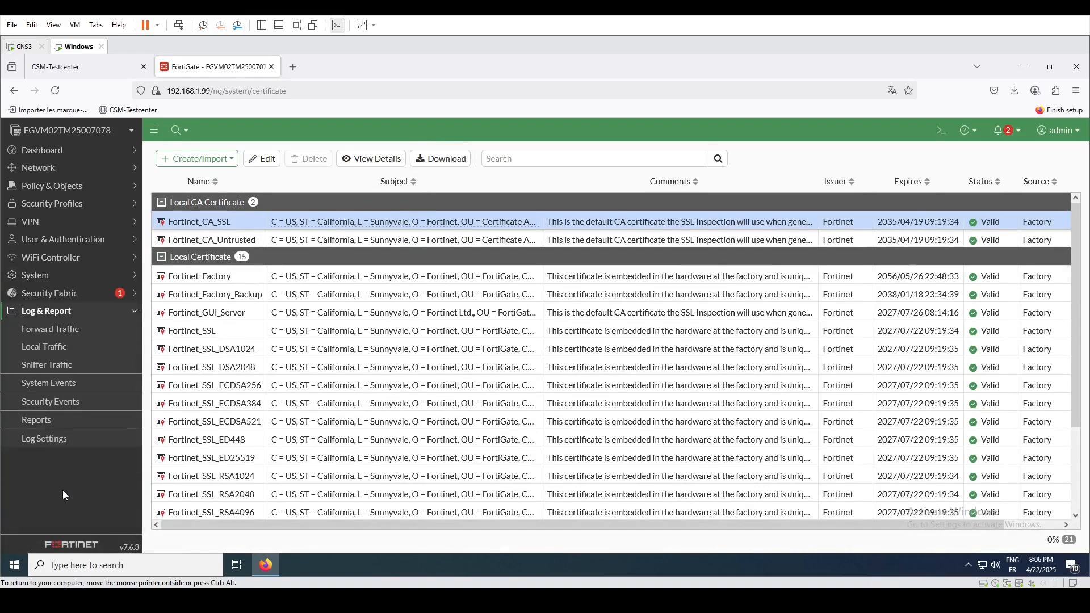
{"action": "left_click", "coordinate": [59, 404]}
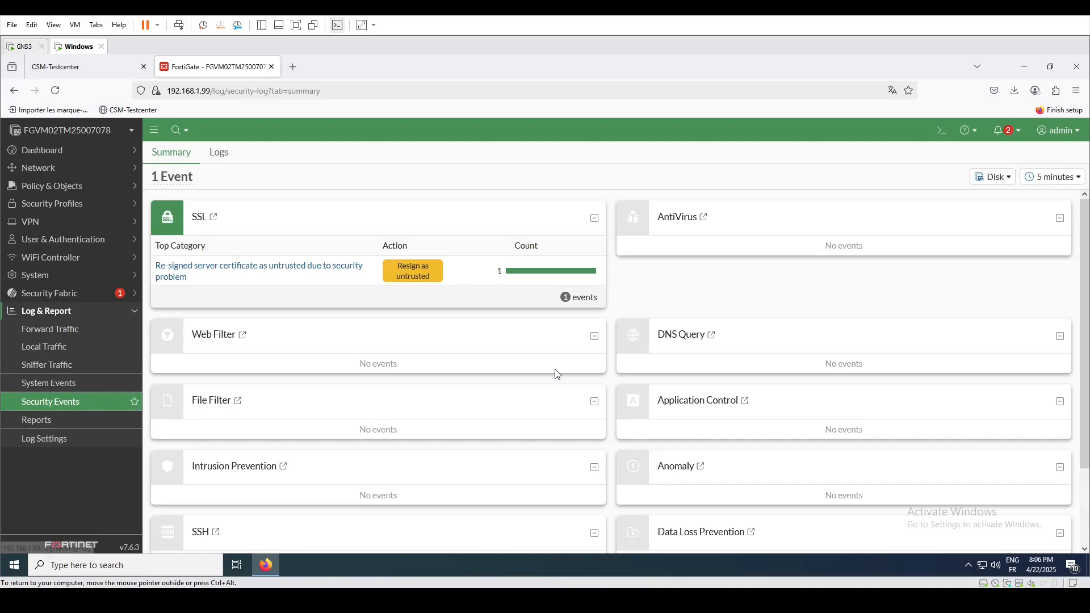
{"action": "left_click", "coordinate": [681, 225]}
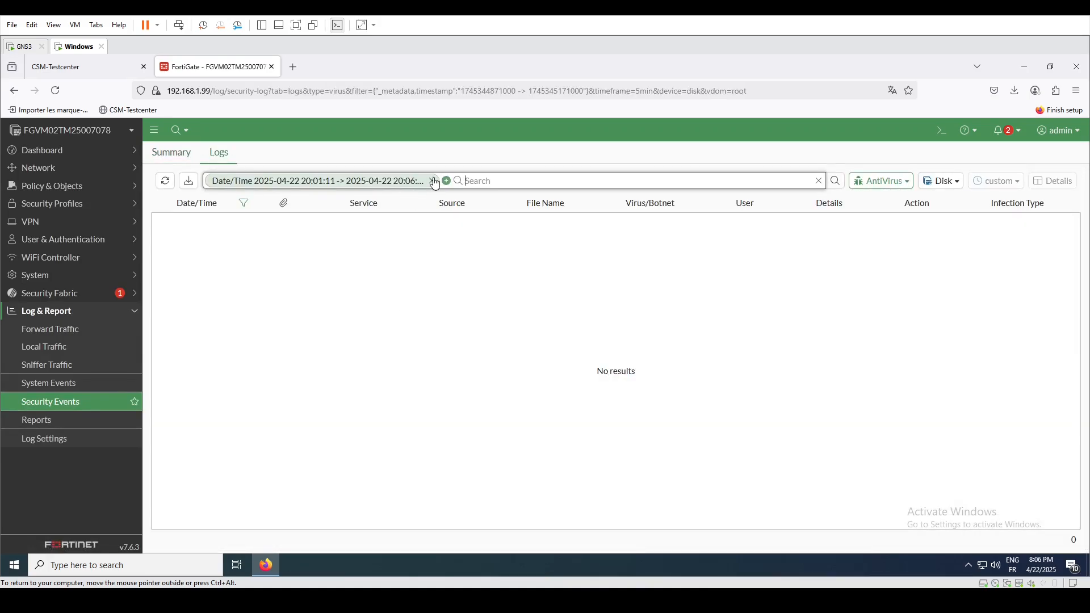
Try to download the plain ZIP-Archive over HTTPS from the CSM-Testcenter page
{"action": "left_click", "coordinate": [67, 67]}
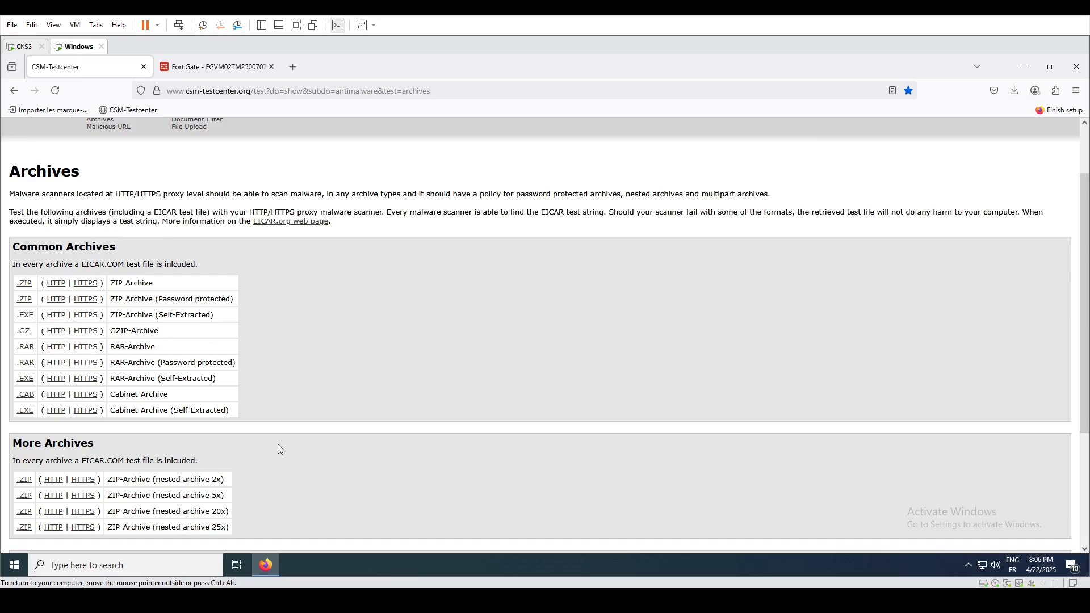
{"action": "left_click", "coordinate": [86, 286]}
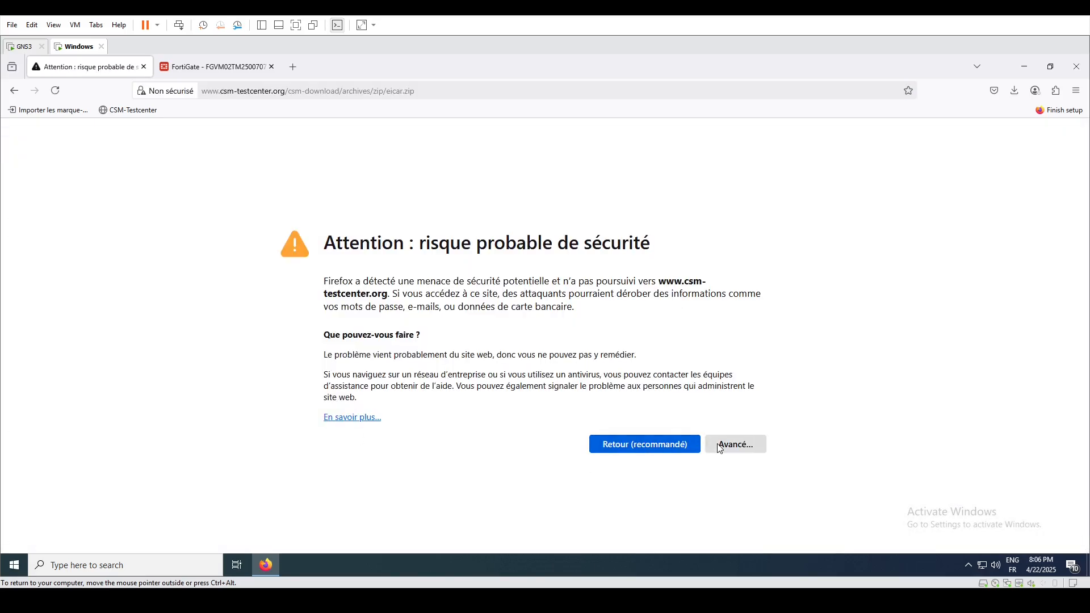
Close Firefox, refresh the desktop and relaunch the browser
{"action": "left_click", "coordinate": [1082, 73]}
{"action": "right_click", "coordinate": [187, 424]}
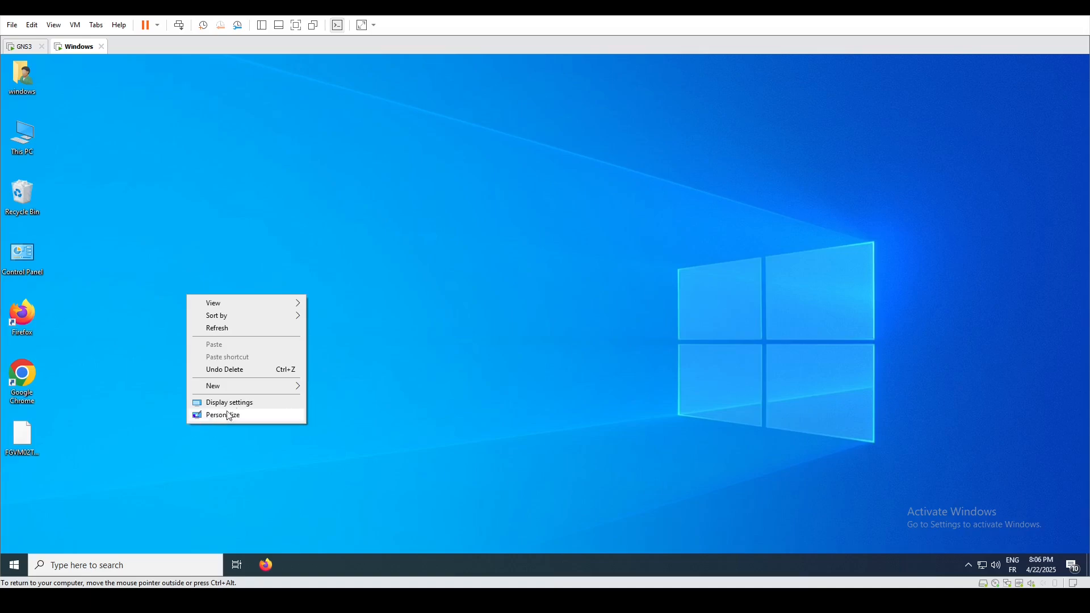
{"action": "left_click", "coordinate": [218, 330]}
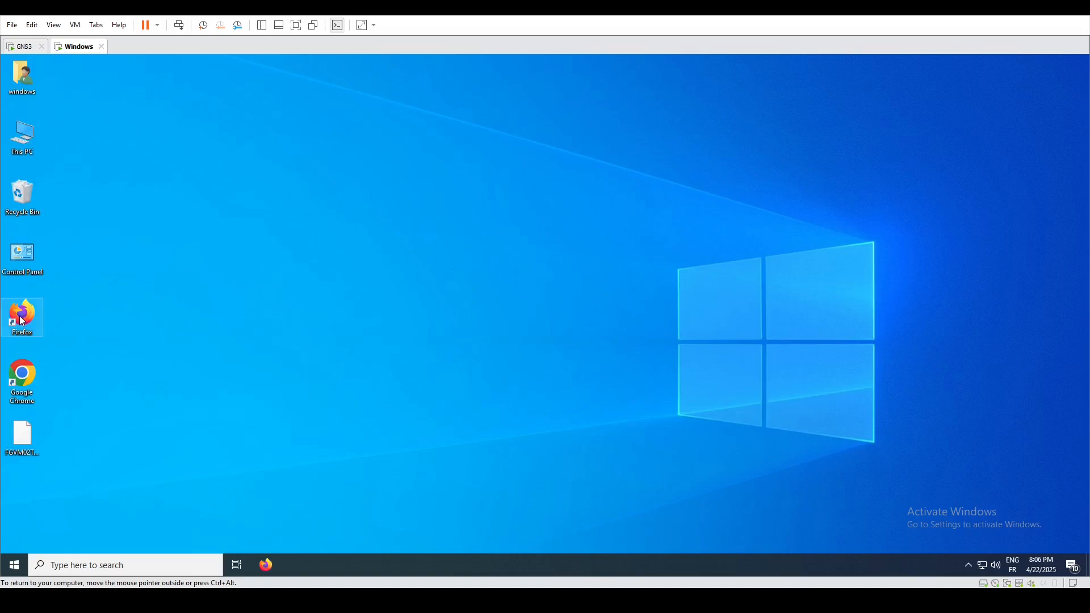
{"action": "double_click", "coordinate": [23, 322]}
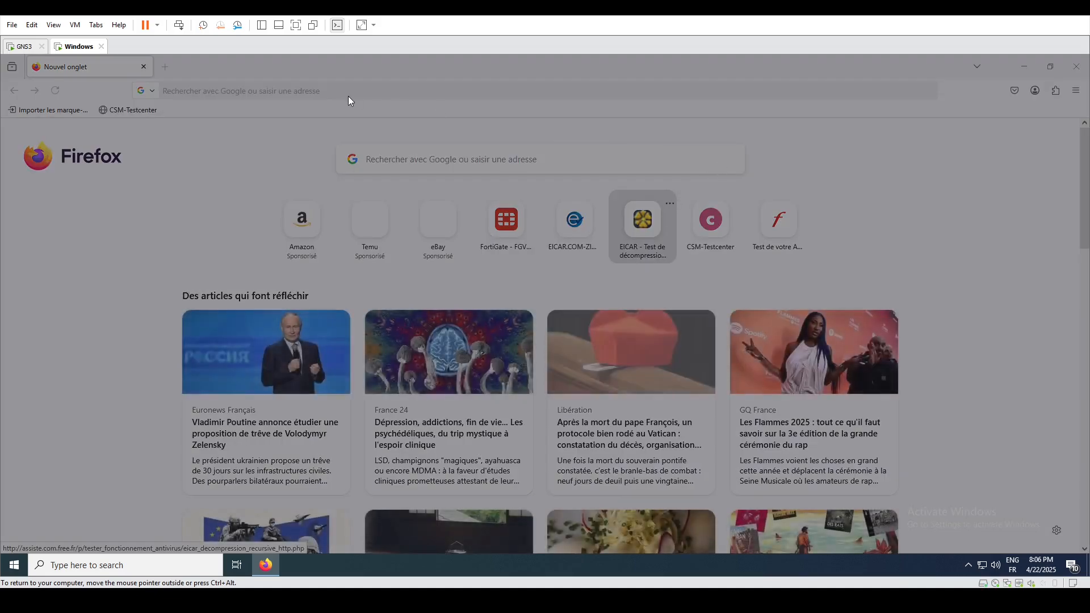
{"action": "left_click", "coordinate": [614, 192]}
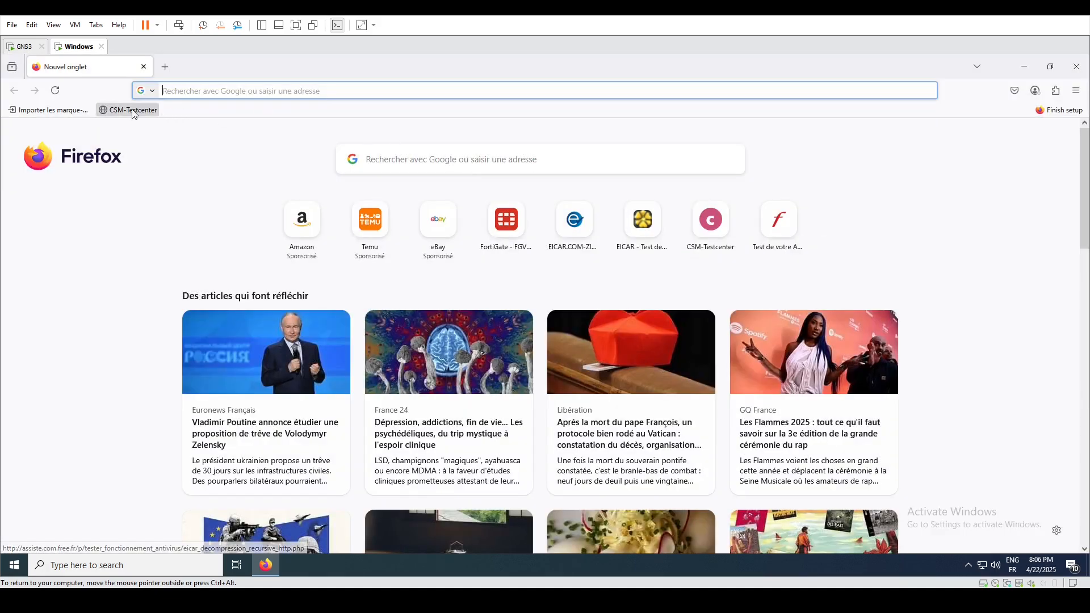
Load the CSM-Testcenter bookmark, sign in to FortiGate as admin in a second tab, and postpone its file system check and setup
{"action": "left_click", "coordinate": [150, 110]}
{"action": "left_click", "coordinate": [165, 67]}
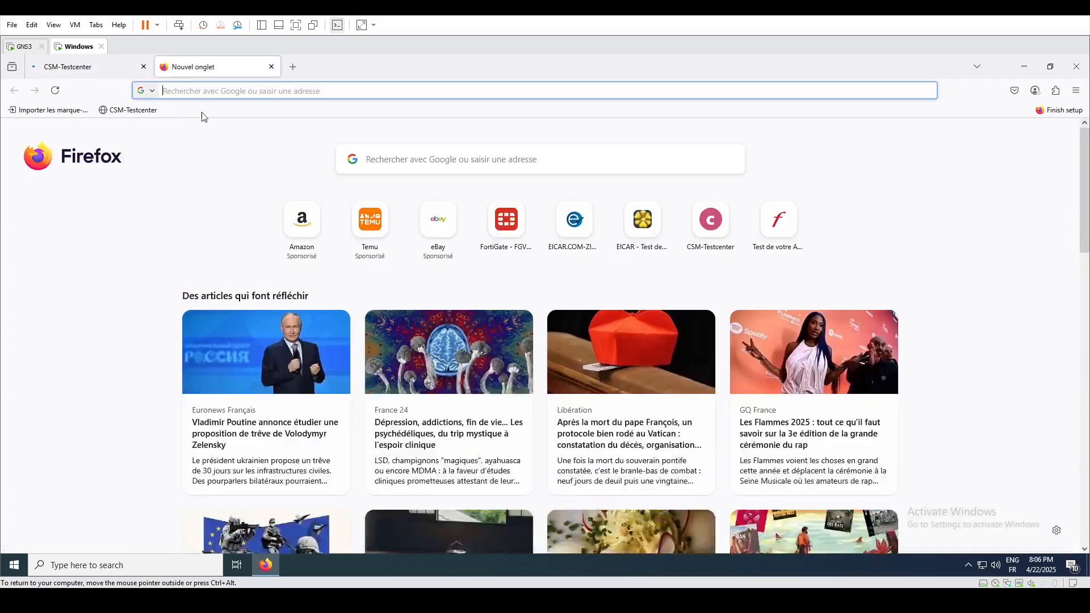
{"action": "left_click", "coordinate": [537, 245]}
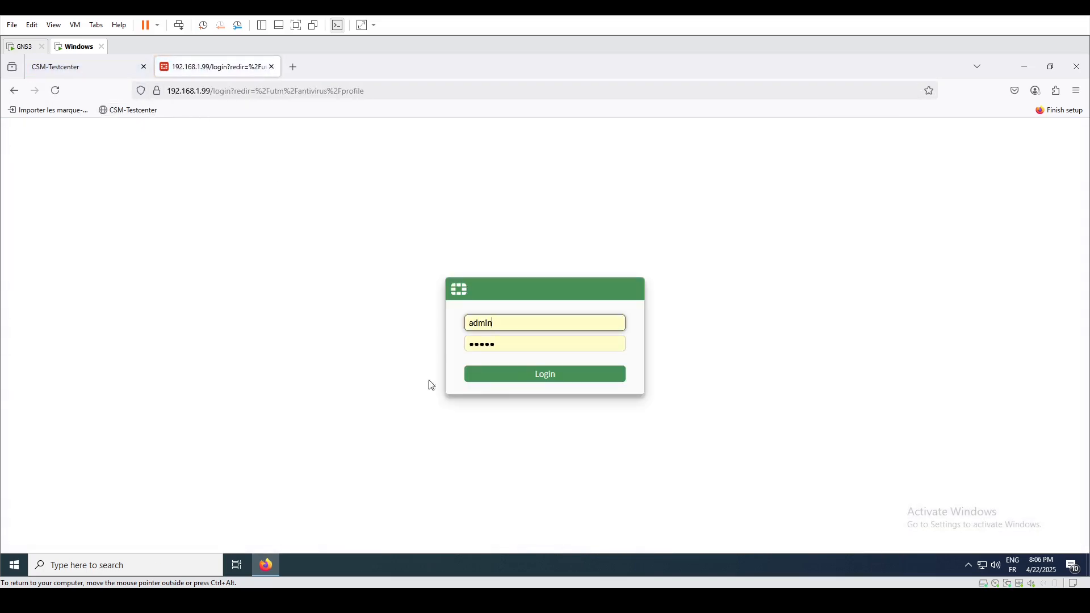
{"action": "left_click", "coordinate": [507, 377]}
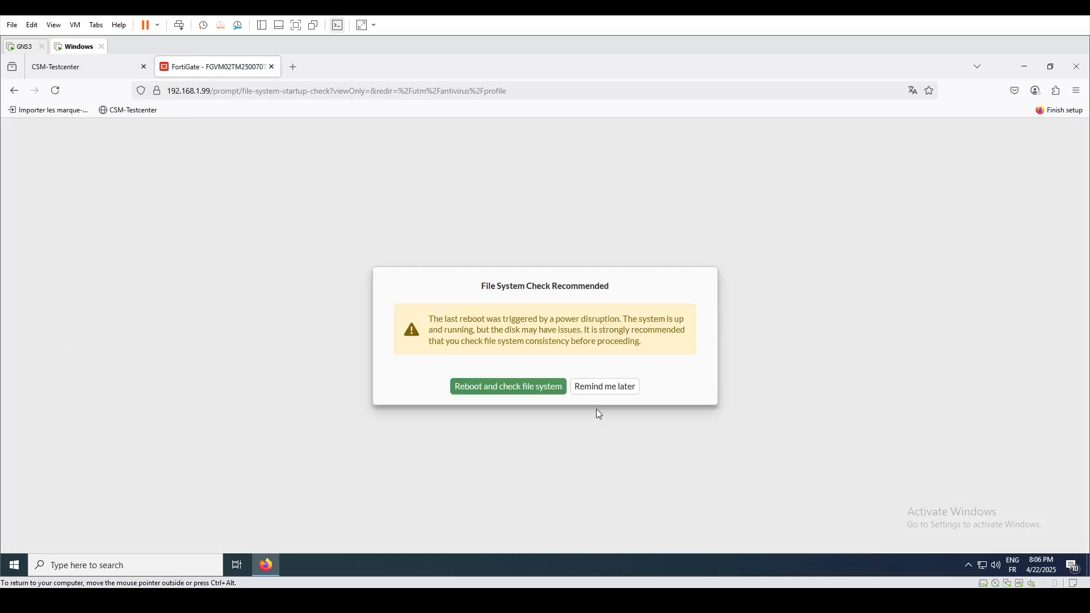
{"action": "left_click", "coordinate": [595, 390]}
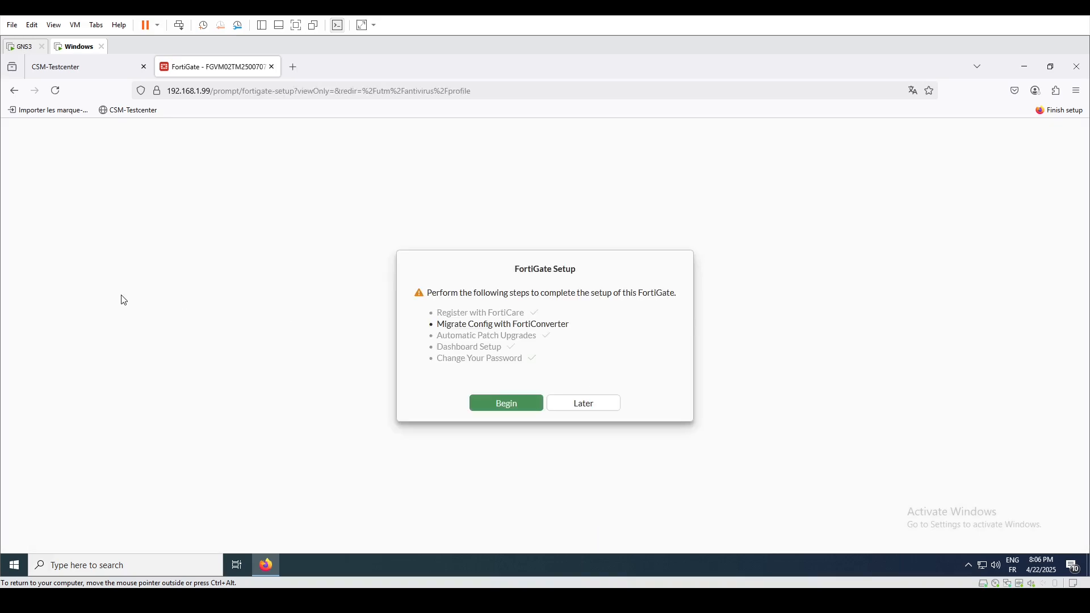
{"action": "left_click", "coordinate": [585, 404]}
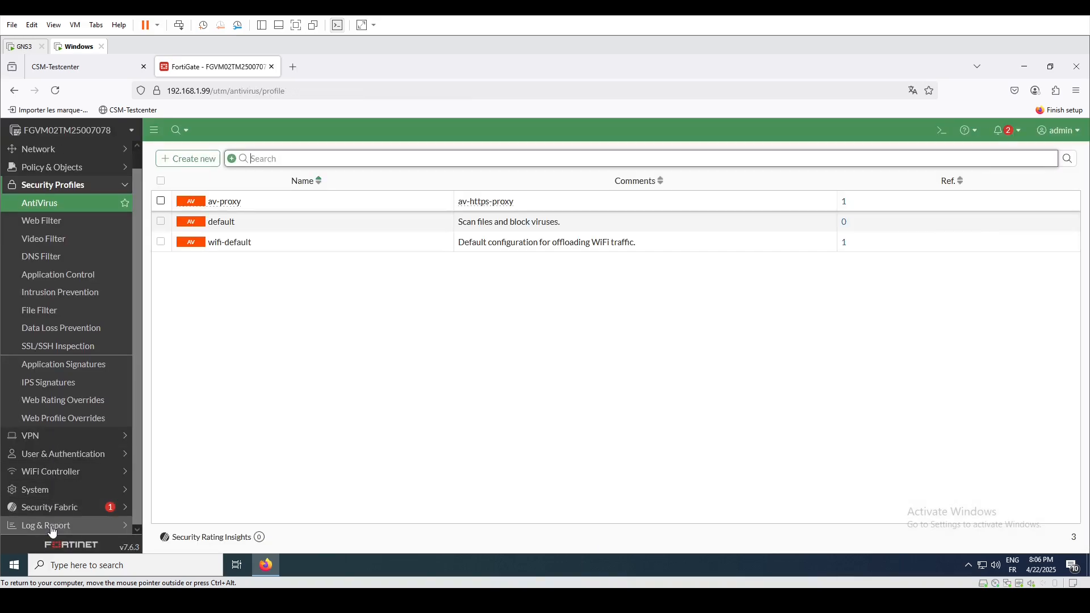
Open the AntiVirus log entries from the Security Events summary under Log & Report
{"action": "left_click", "coordinate": [52, 525]}
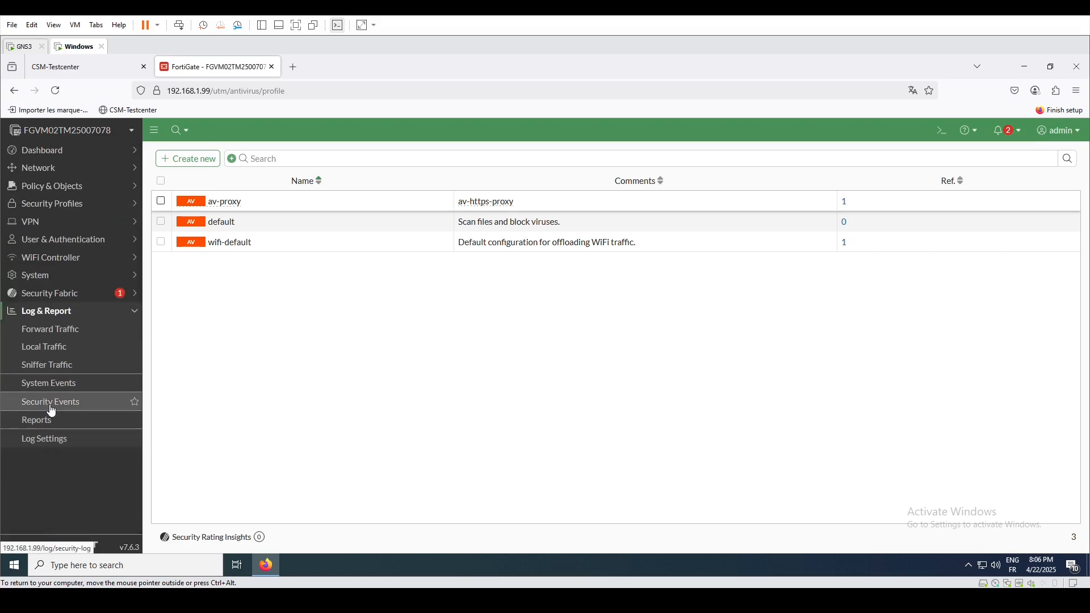
{"action": "left_click", "coordinate": [52, 407]}
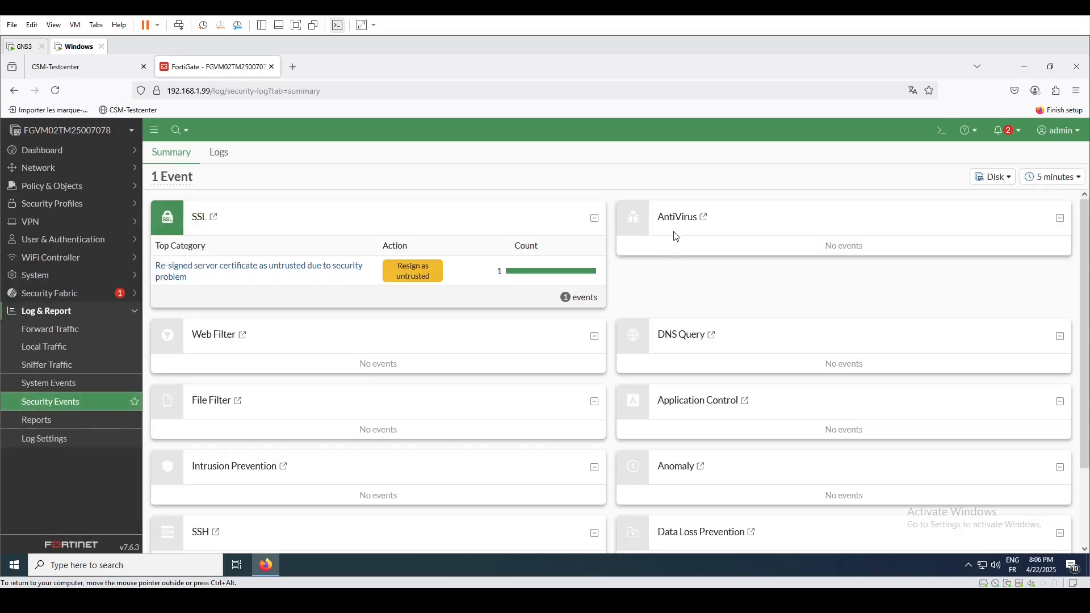
{"action": "left_click", "coordinate": [678, 218]}
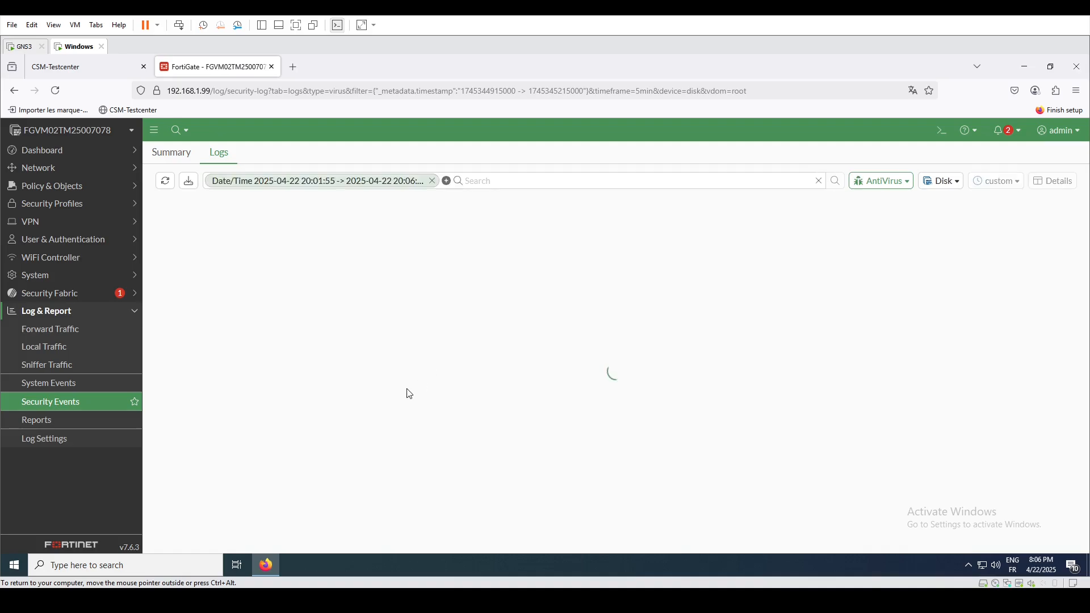
Try to download the plain ZIP-Archive over HTTPS from CSM-Testcenter and highlight the URL on the resulting page
{"action": "left_click", "coordinate": [69, 67]}
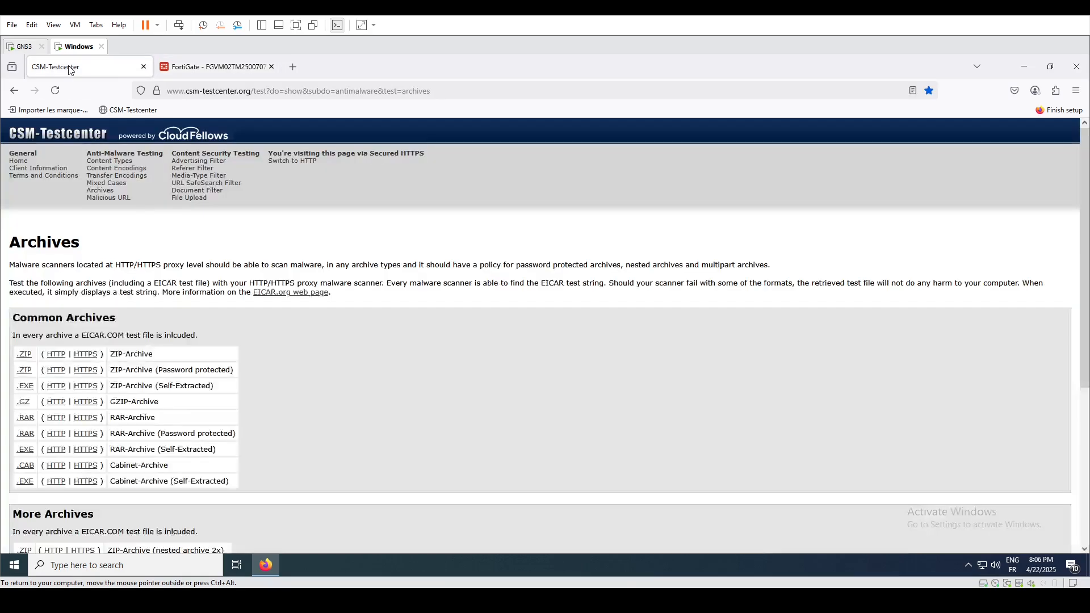
{"action": "left_click", "coordinate": [86, 355]}
{"action": "left_click_drag", "start_coordinate": [517, 359], "coordinate": [672, 374]}
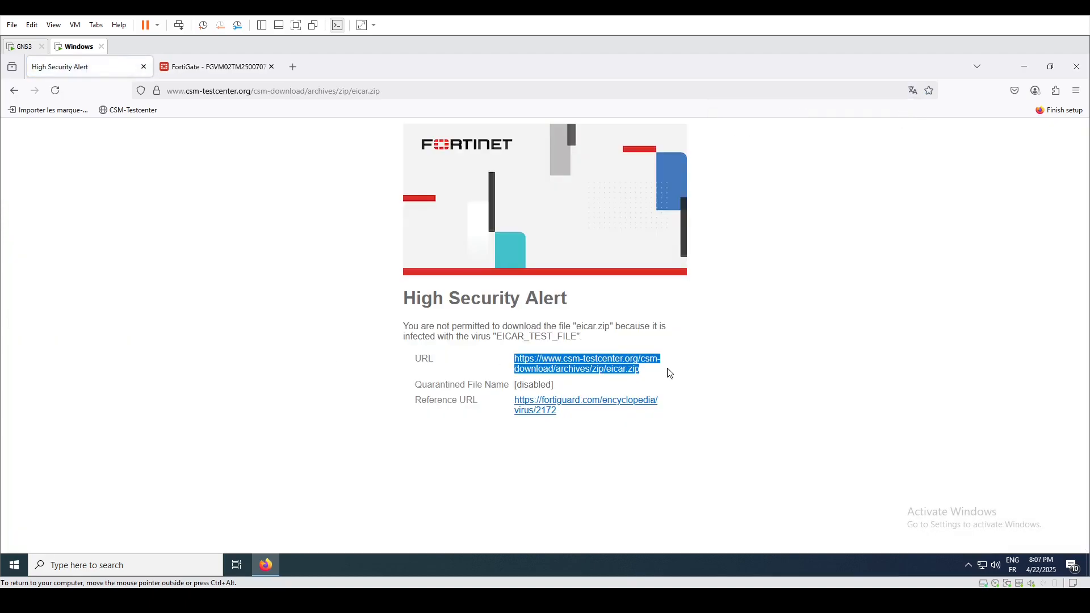
Try to download the 25x nested ZIP-Archive and the Corrupted TAR-Archive nested in a ZIP-Archive over HTTPS
{"action": "left_click", "coordinate": [14, 90]}
{"action": "scroll", "coordinate": [131, 422], "scroll_direction": "down", "scroll_amount": 5}
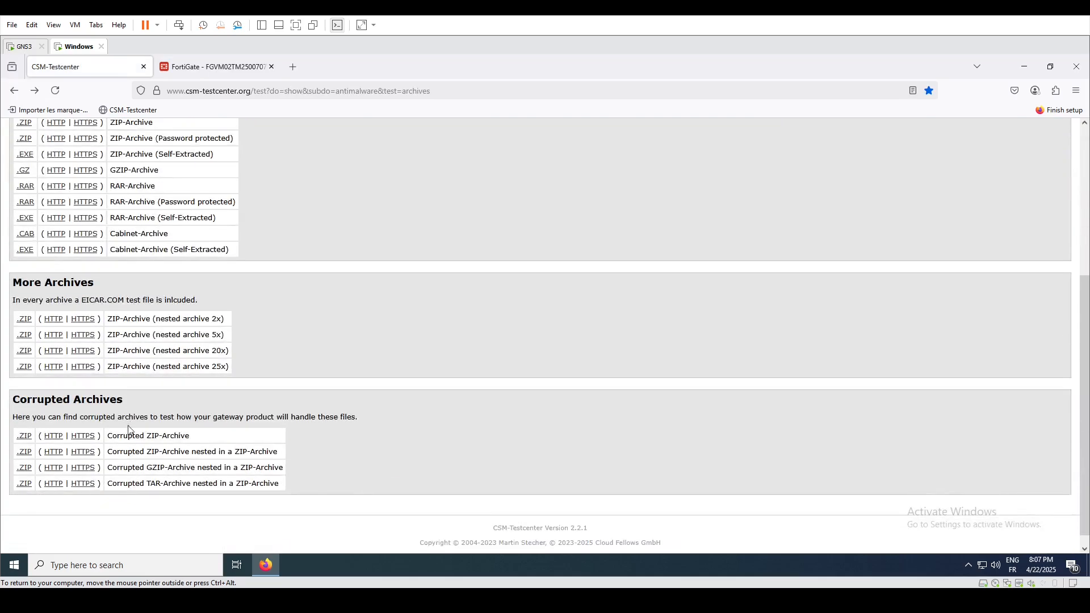
{"action": "left_click", "coordinate": [83, 367]}
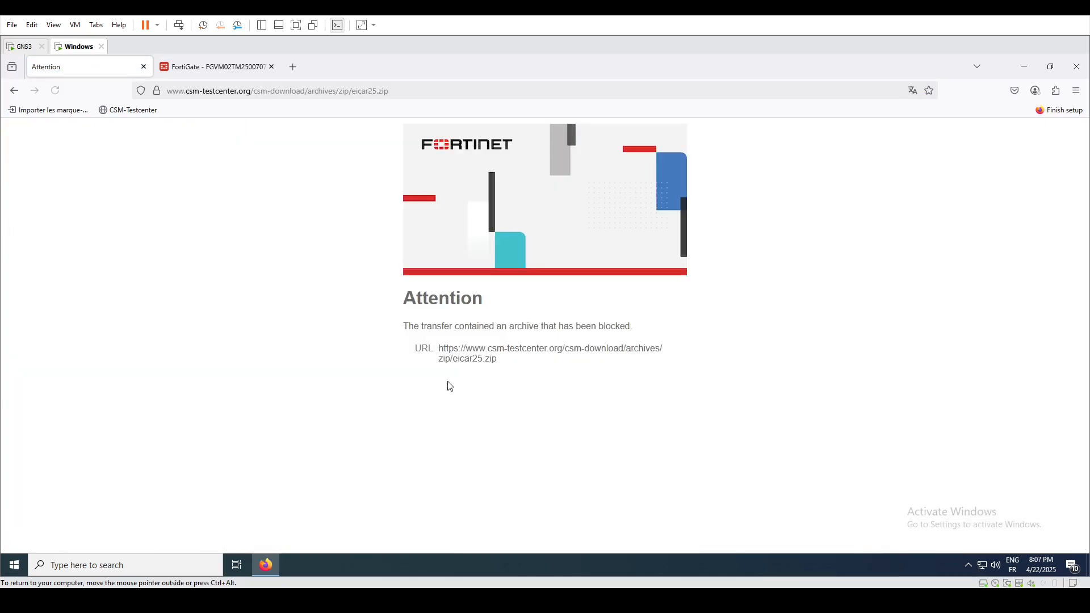
{"action": "left_click", "coordinate": [16, 90]}
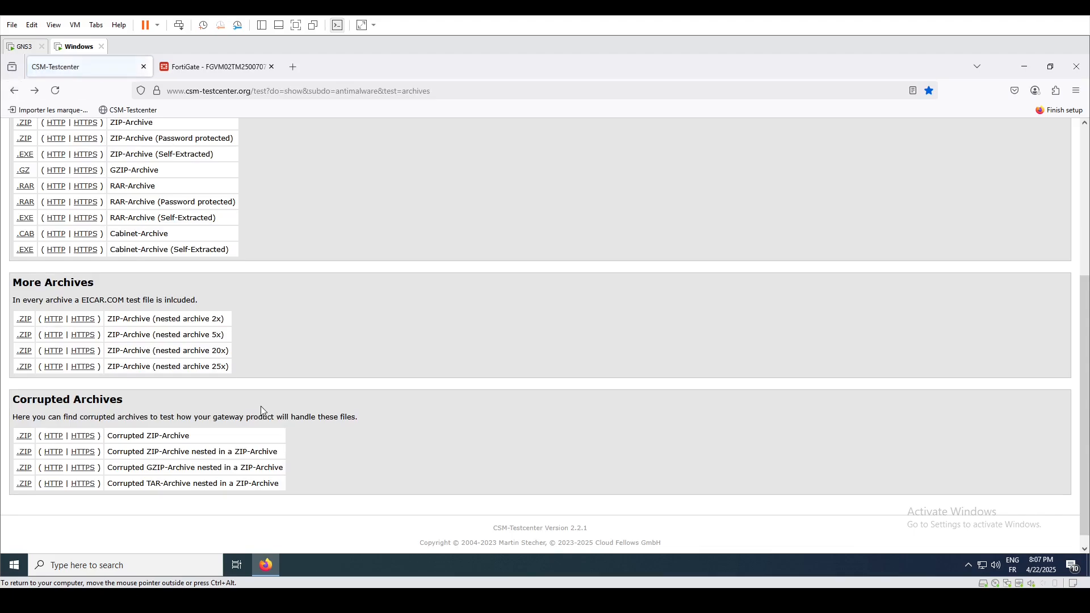
{"action": "left_click", "coordinate": [83, 484]}
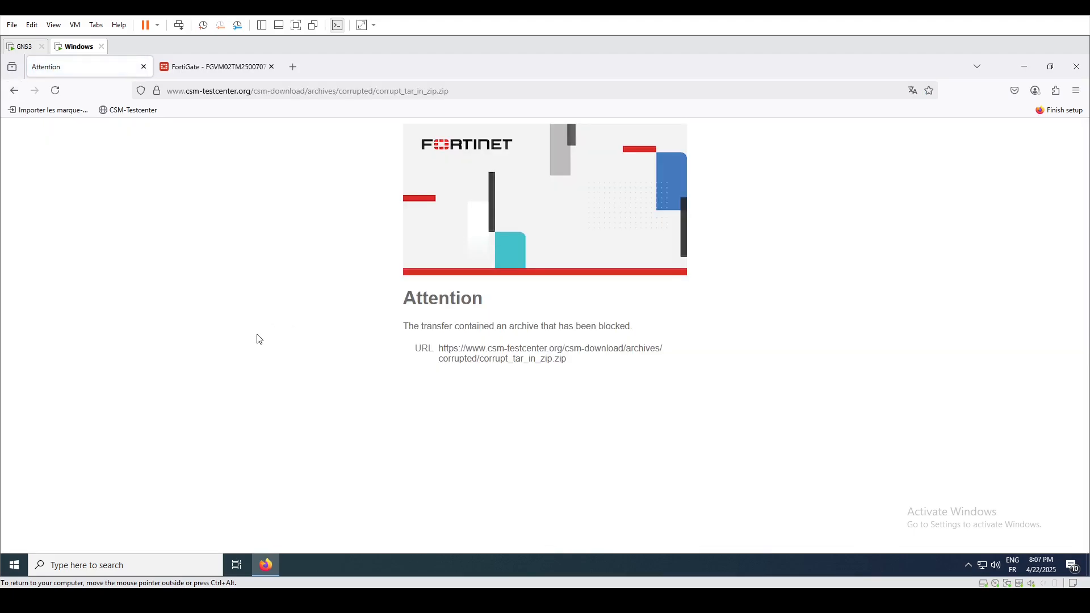
Reload the firewall's AntiVirus logs and remove the Date/Time filter
{"action": "left_click", "coordinate": [218, 72]}
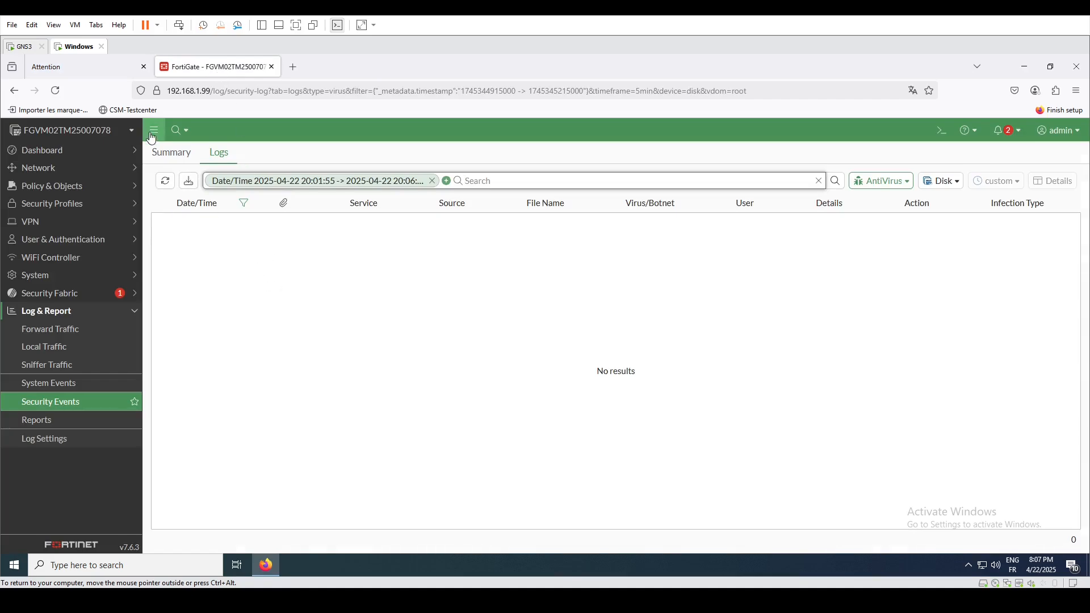
{"action": "left_click", "coordinate": [55, 91]}
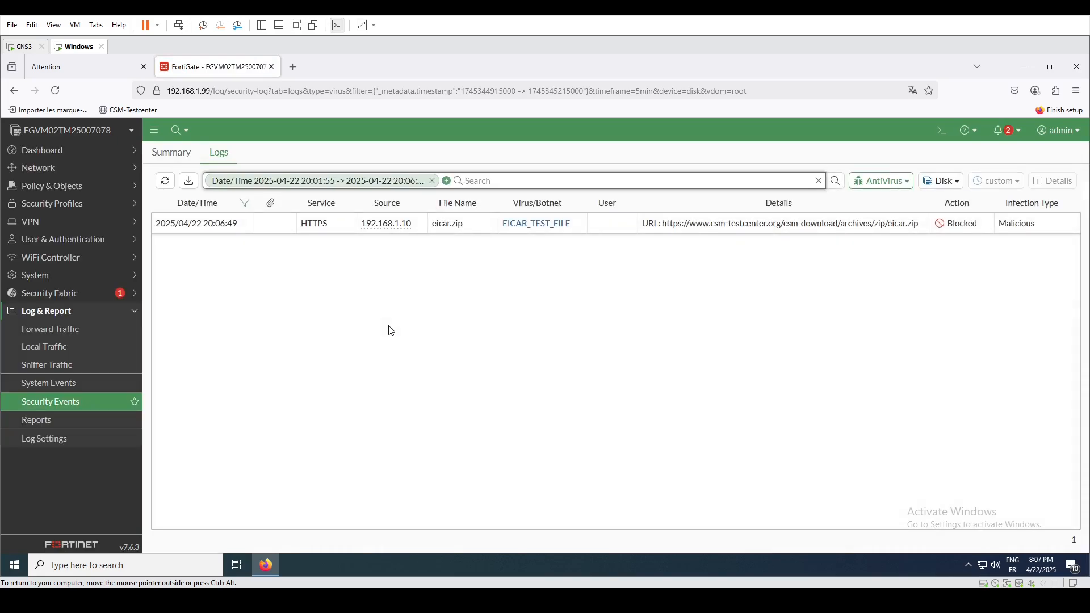
{"action": "left_click", "coordinate": [433, 181]}
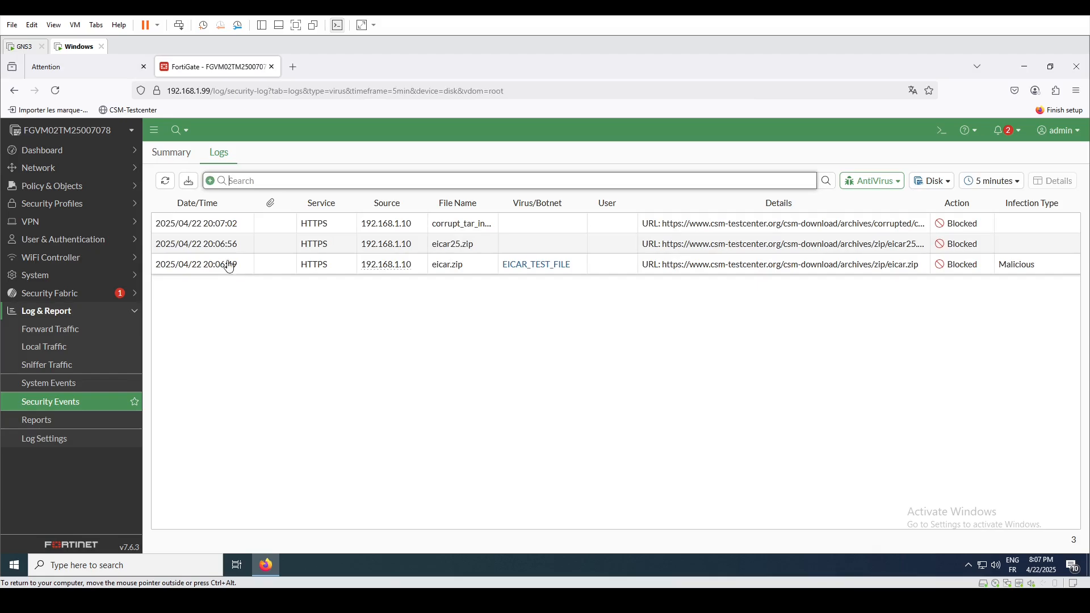
Open the log details of the eicar.zip entry and examine its AntiVirus section down to the message
{"action": "left_click", "coordinate": [211, 271]}
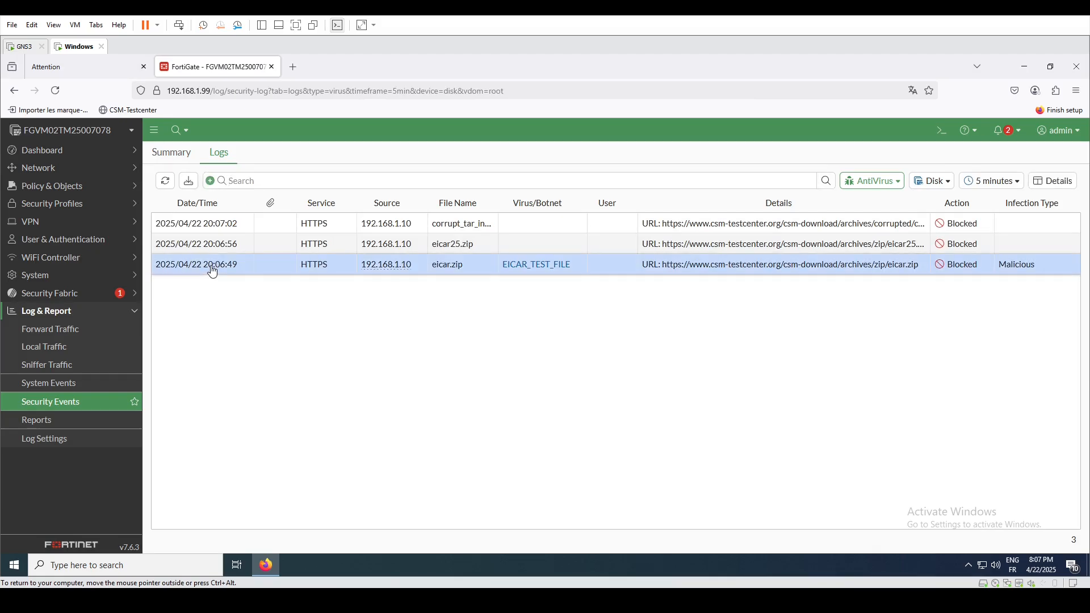
{"action": "double_click", "coordinate": [213, 272]}
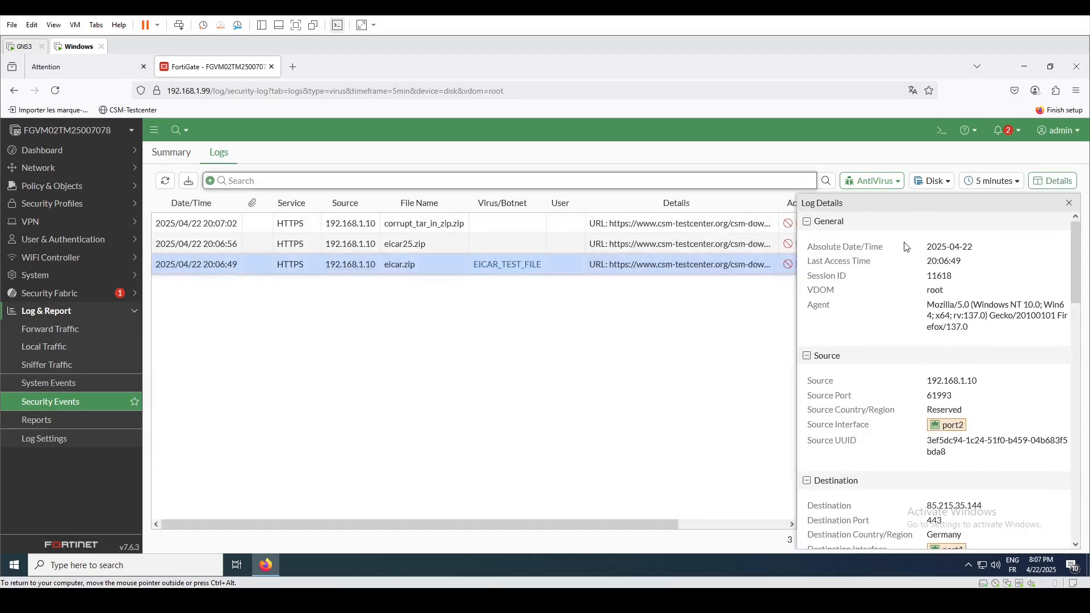
{"action": "scroll", "coordinate": [916, 398], "scroll_direction": "down", "scroll_amount": 6}
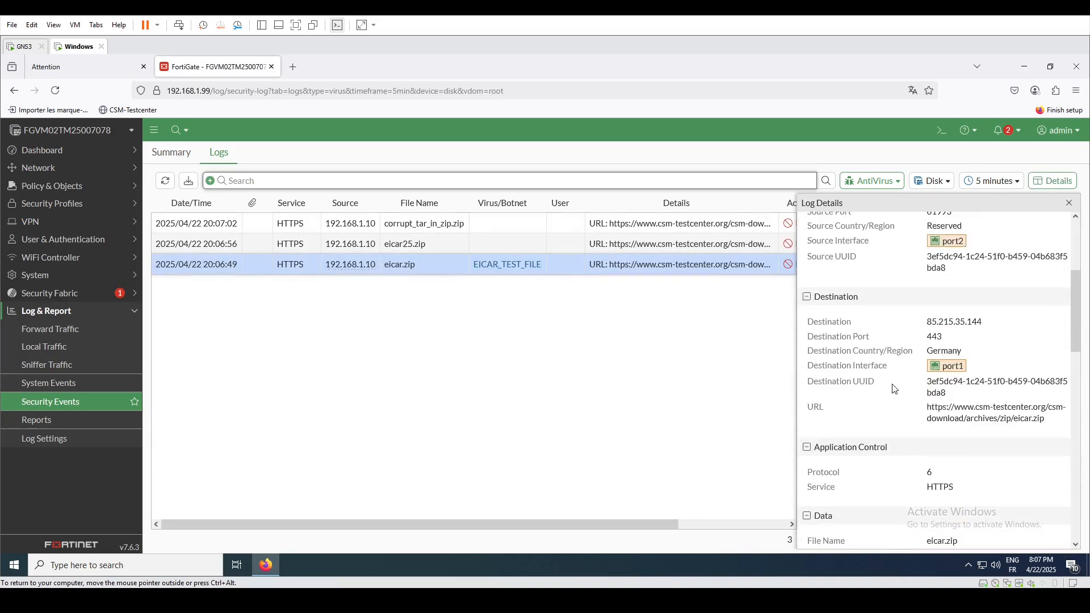
{"action": "scroll", "coordinate": [895, 390], "scroll_direction": "down", "scroll_amount": 5}
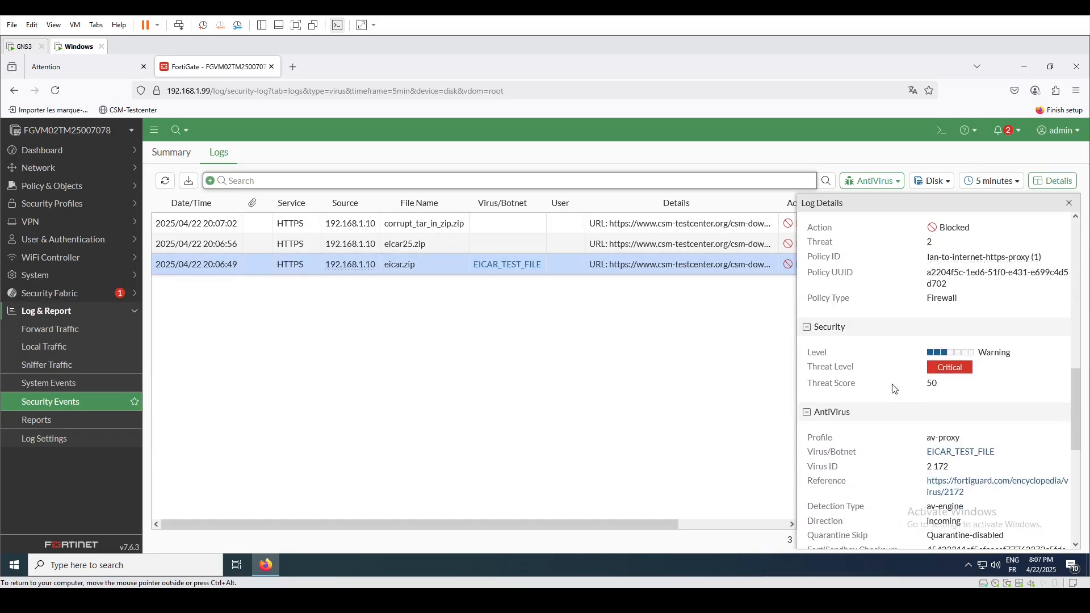
{"action": "scroll", "coordinate": [896, 390], "scroll_direction": "down", "scroll_amount": 1}
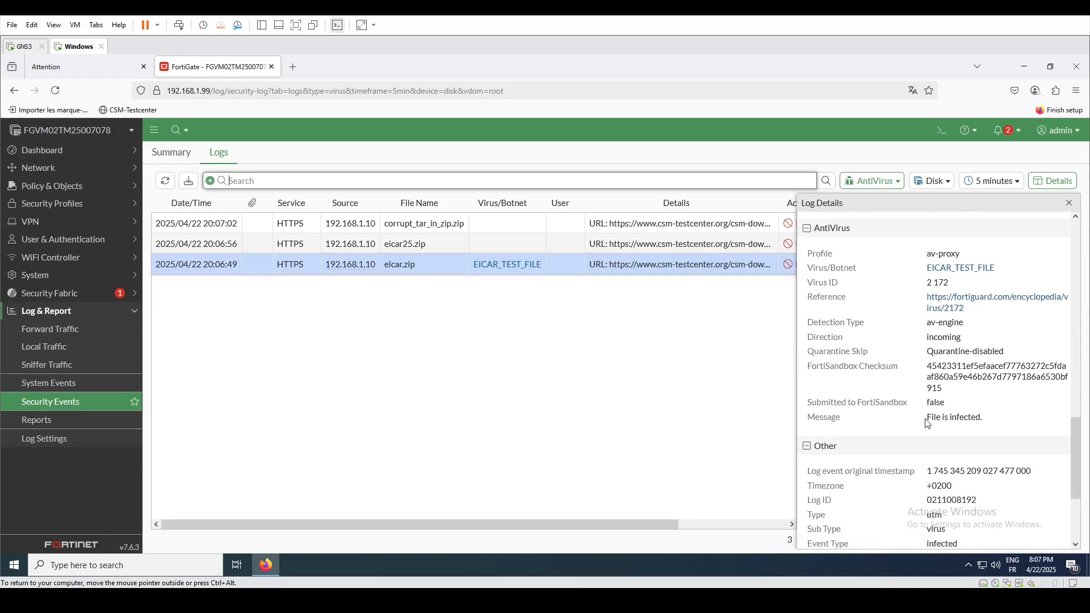
{"action": "left_click_drag", "start_coordinate": [927, 419], "coordinate": [982, 419]}
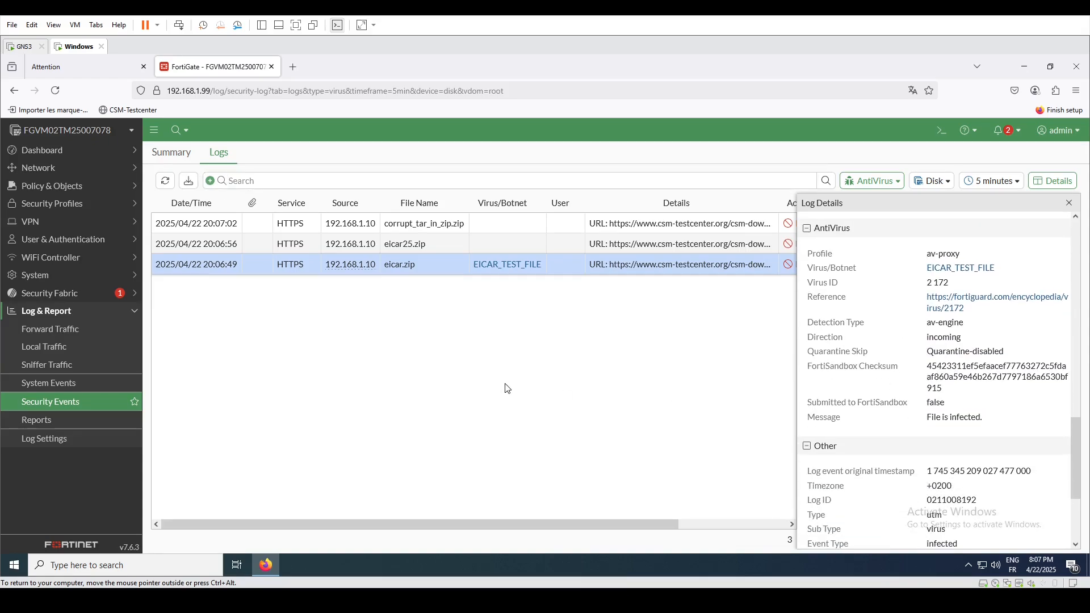
Examine the AntiVirus messages in the eicar25.zip and corrupt_tar_in_zip.zip log details, and close the details
{"action": "double_click", "coordinate": [210, 248]}
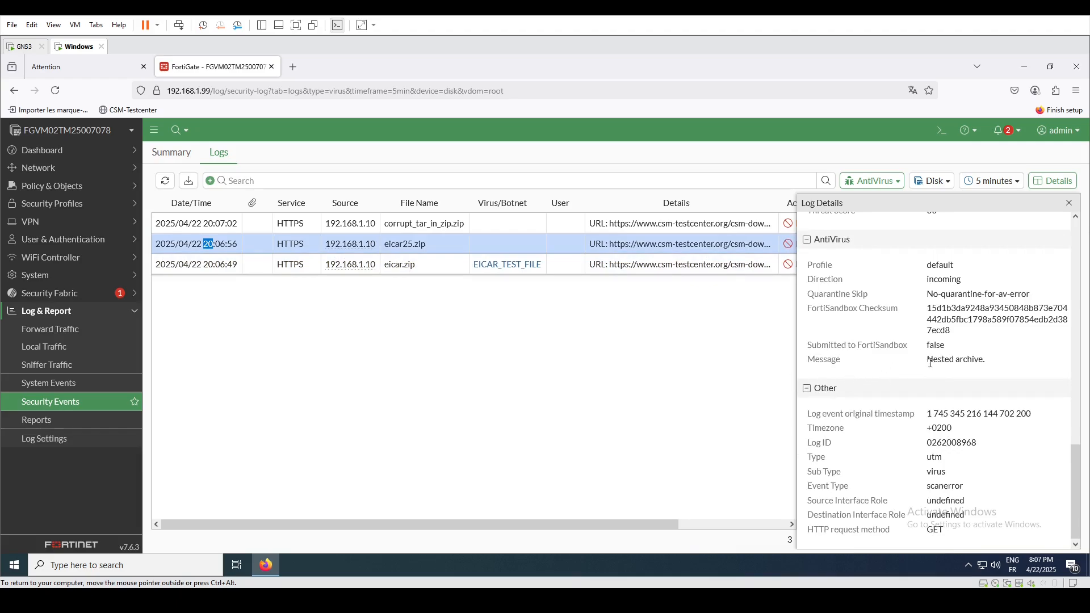
{"action": "left_click_drag", "start_coordinate": [931, 363], "coordinate": [1004, 368]}
{"action": "left_click", "coordinate": [214, 225]}
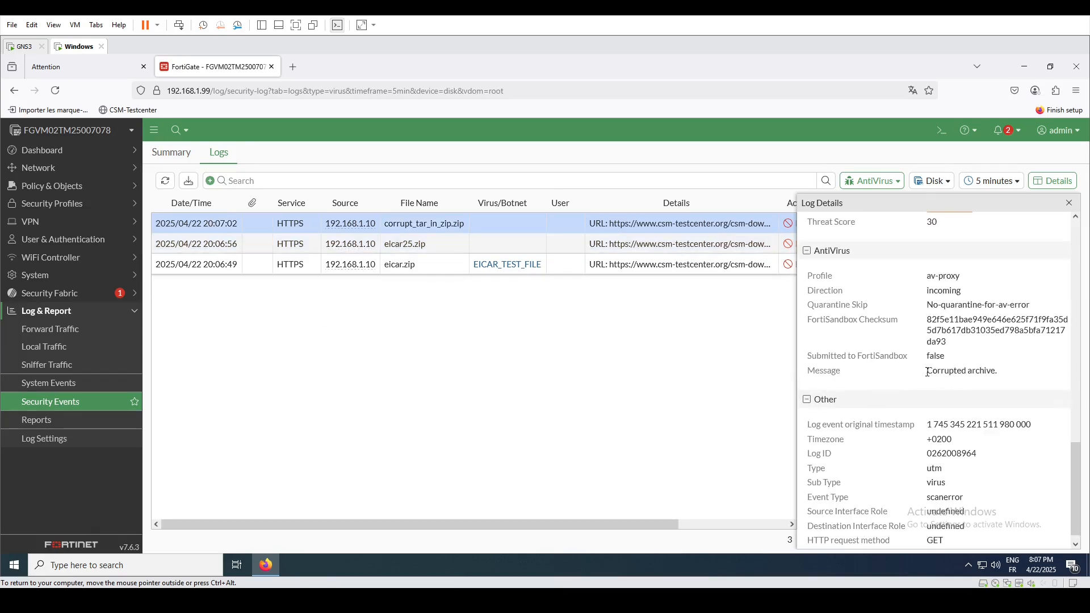
{"action": "left_click_drag", "start_coordinate": [928, 372], "coordinate": [998, 372]}
{"action": "left_click", "coordinate": [1071, 204]}
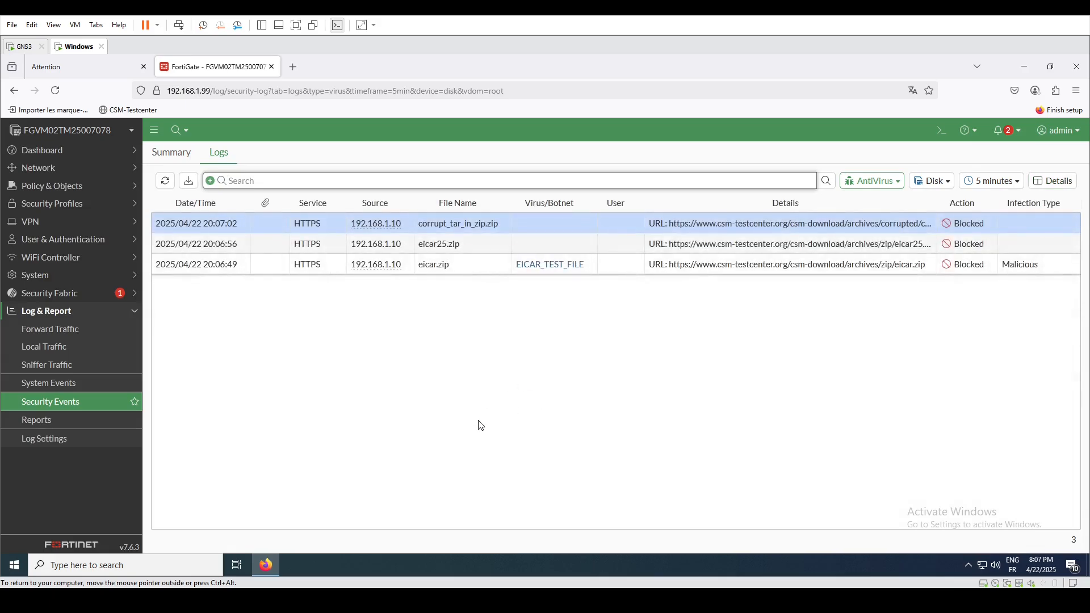